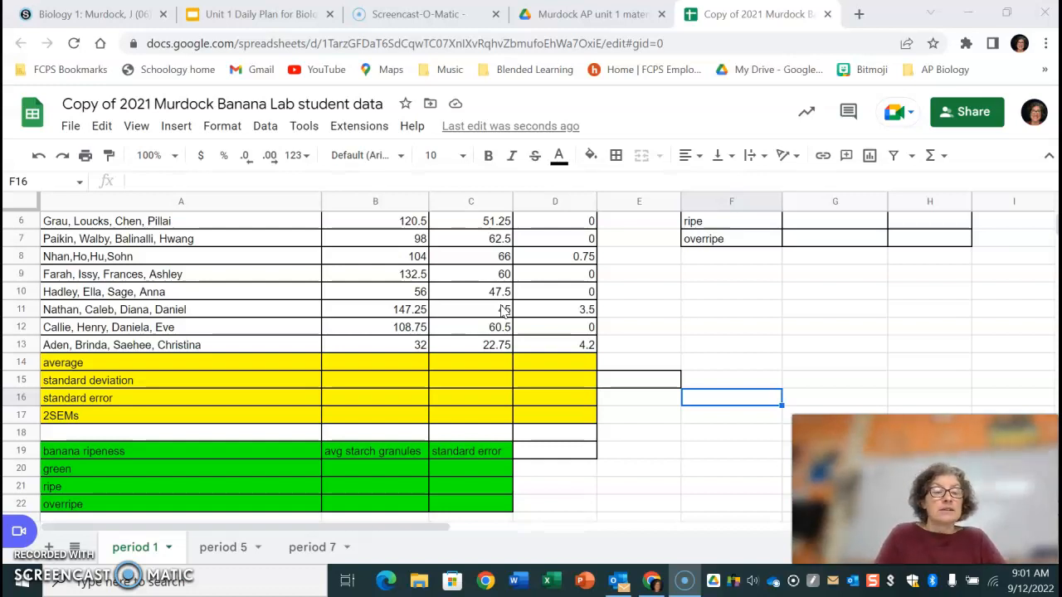
Enter an AVERAGE formula over B6:B13 in the green average cell B14 and fill it across to D14.
left_click(381, 369)
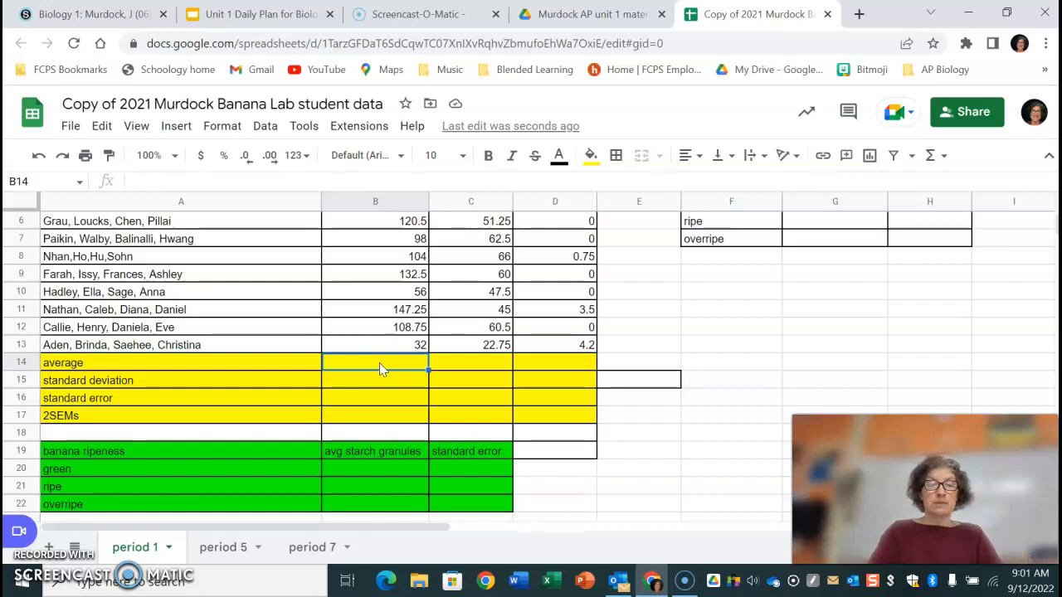
type("=")
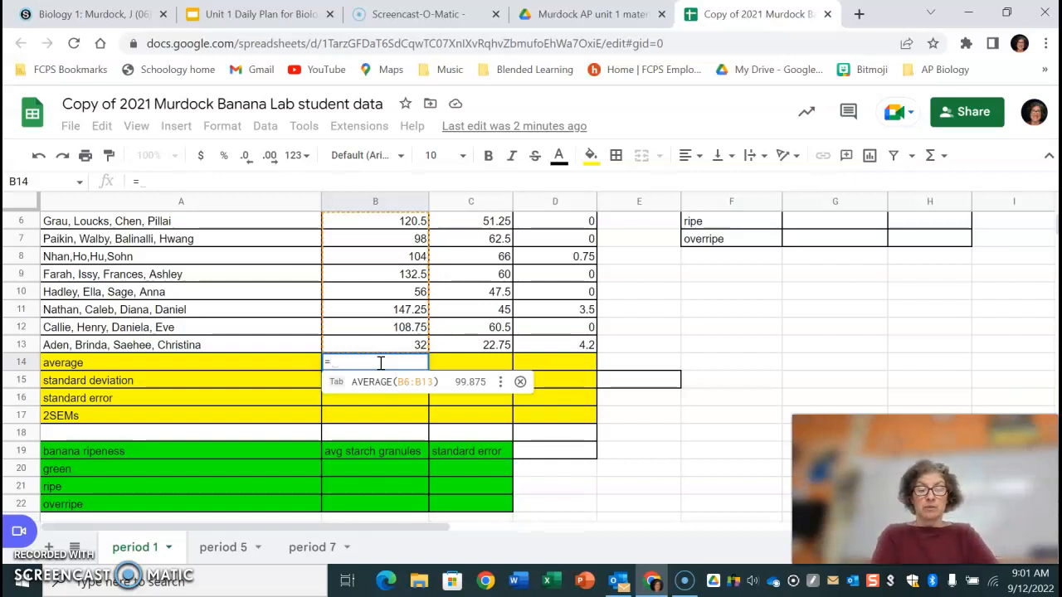
type("ave")
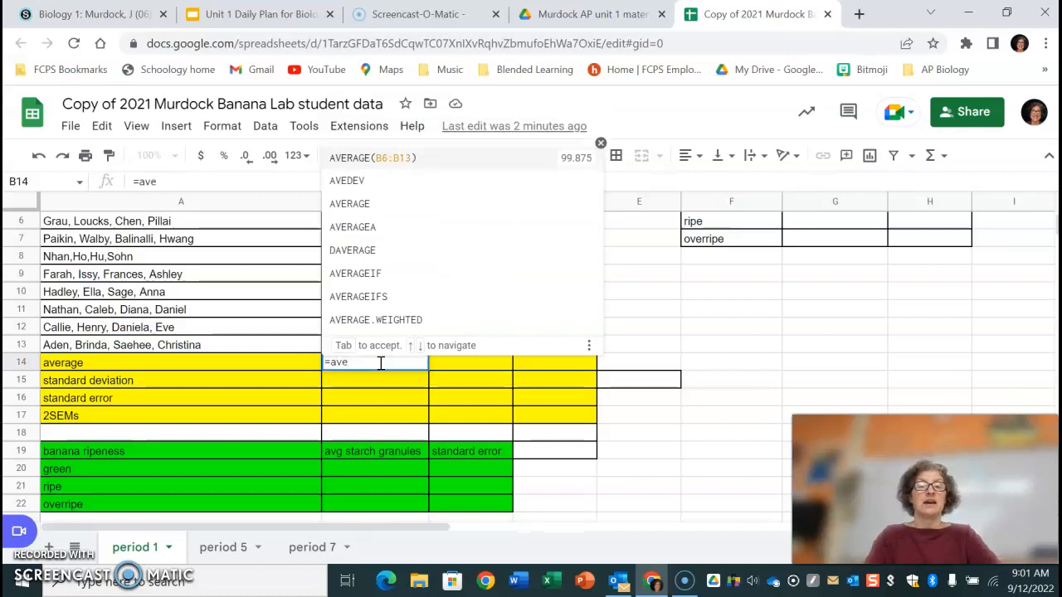
left_click(385, 207)
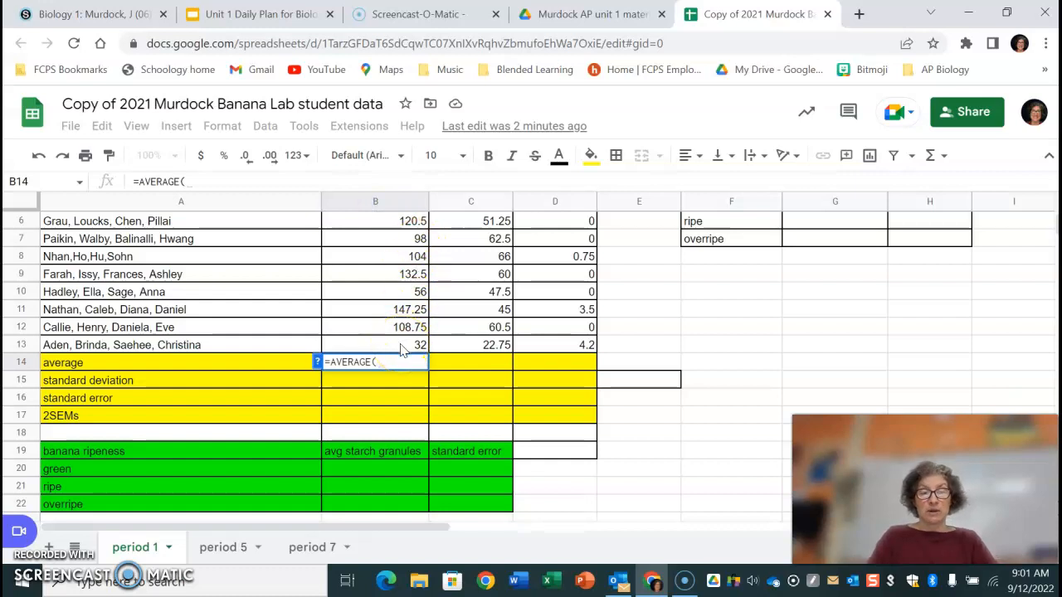
left_click_drag(401, 349, 388, 320)
key("Return")
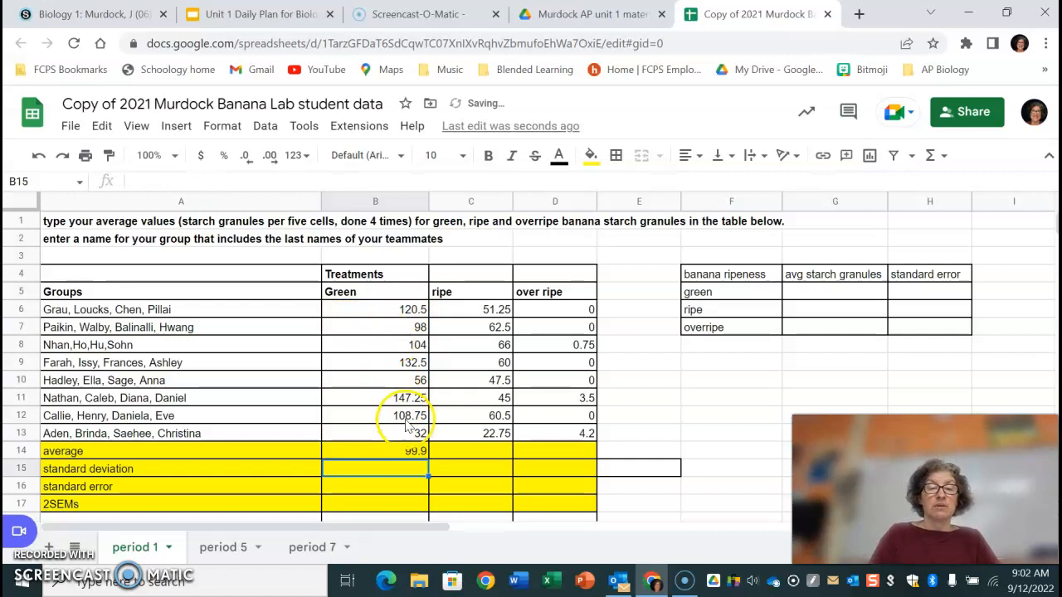
left_click(400, 450)
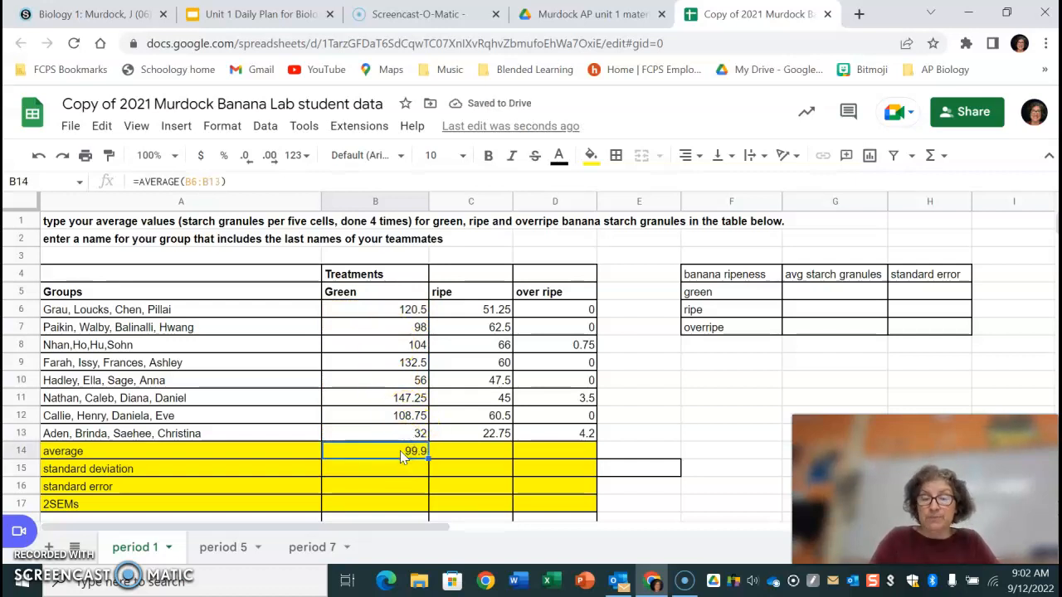
left_click(412, 459)
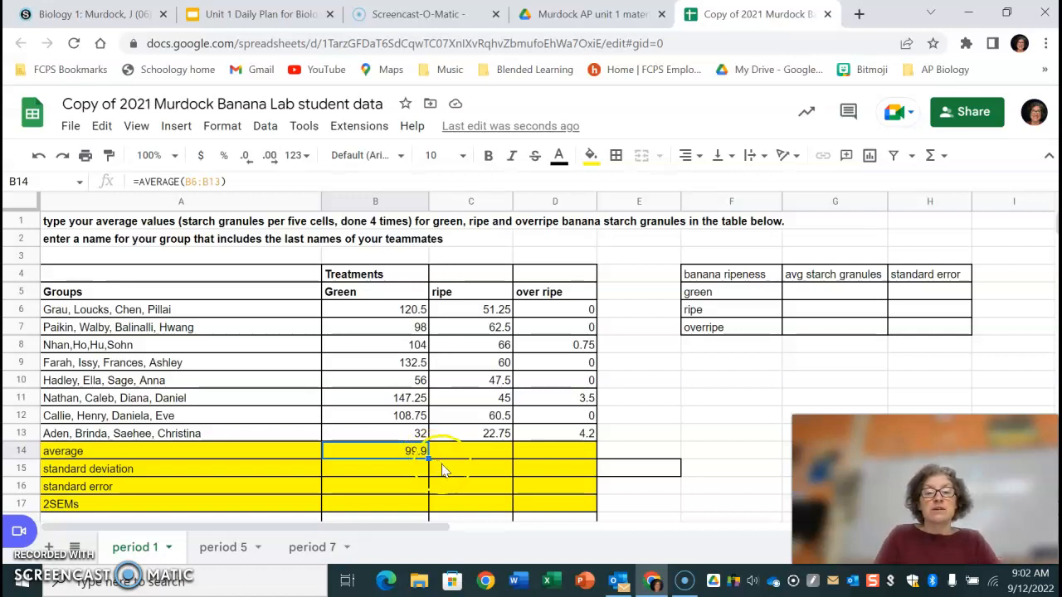
left_click_drag(430, 458, 579, 457)
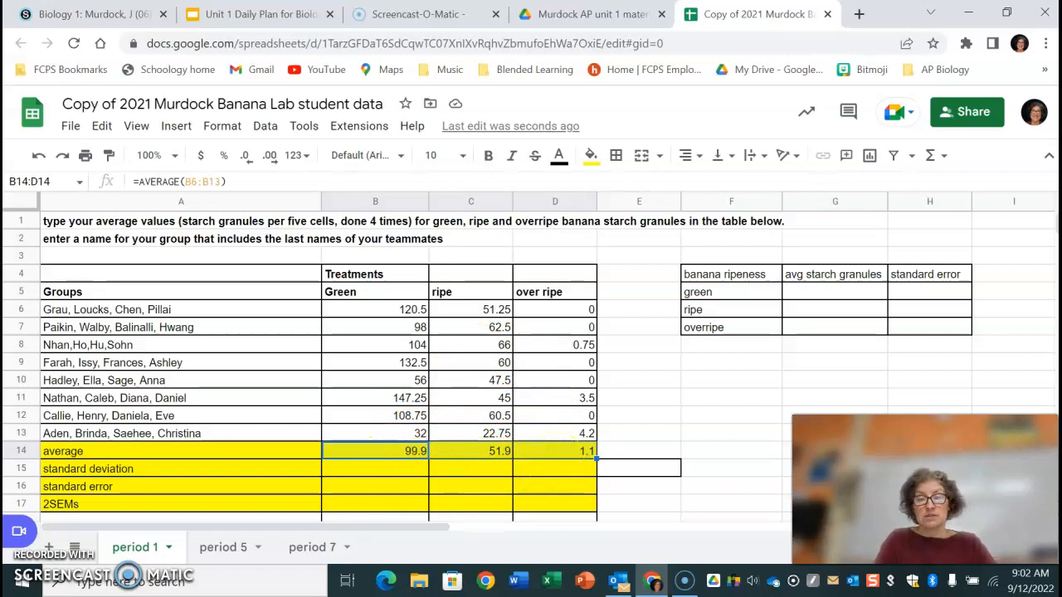
Enter a STDEVA formula over B6:B13 in the standard deviation cell B15 and fill it across to D15.
left_click(388, 469)
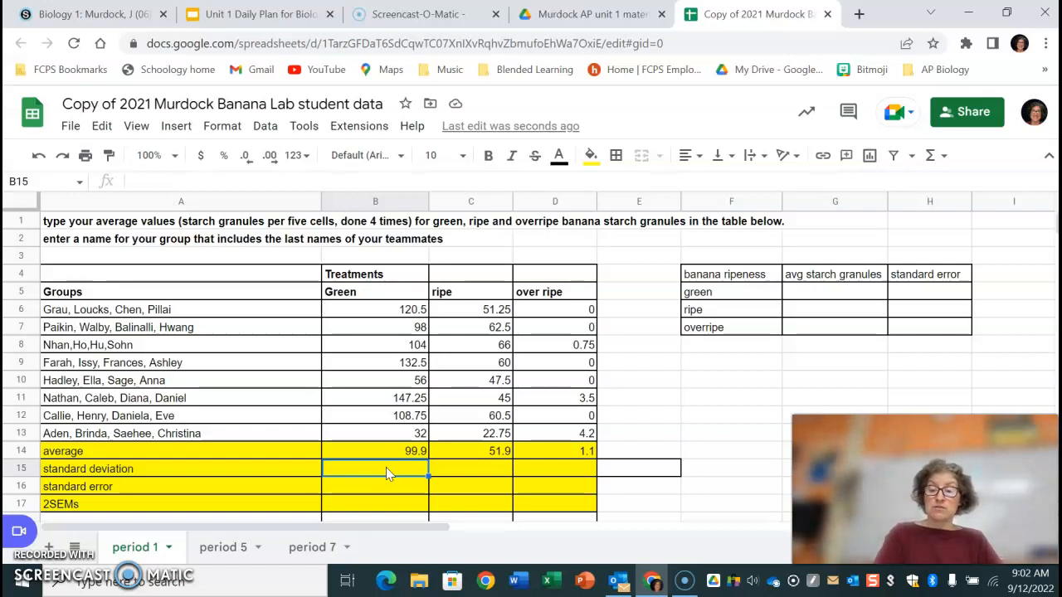
type("=")
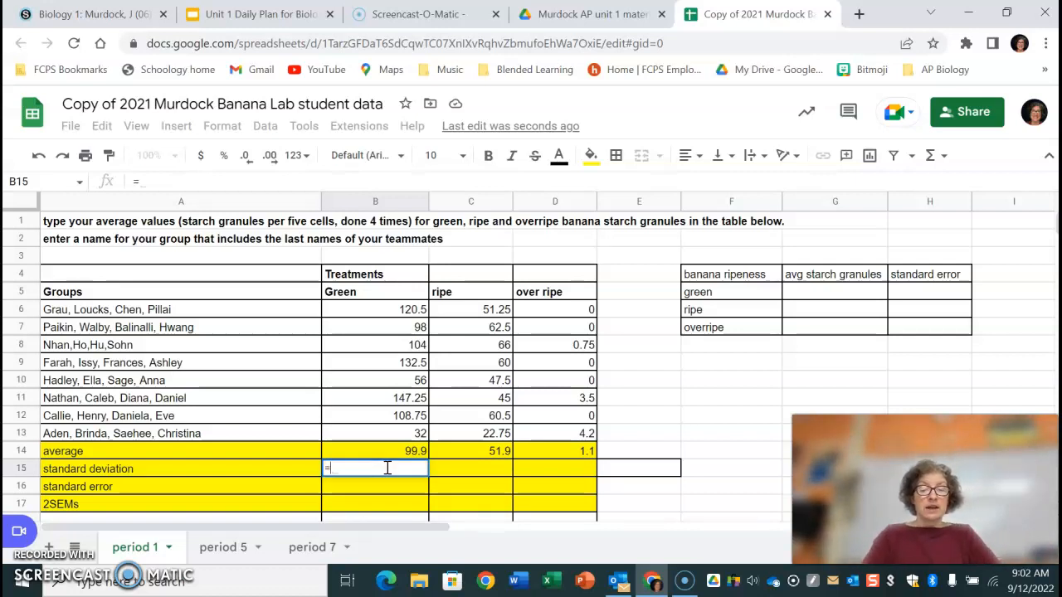
type("st")
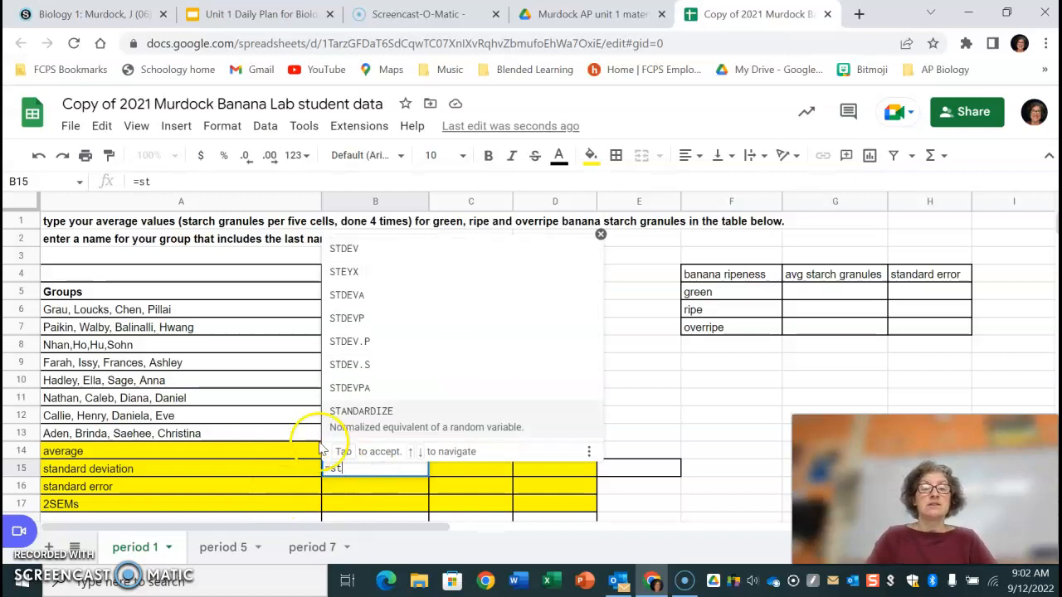
left_click(417, 301)
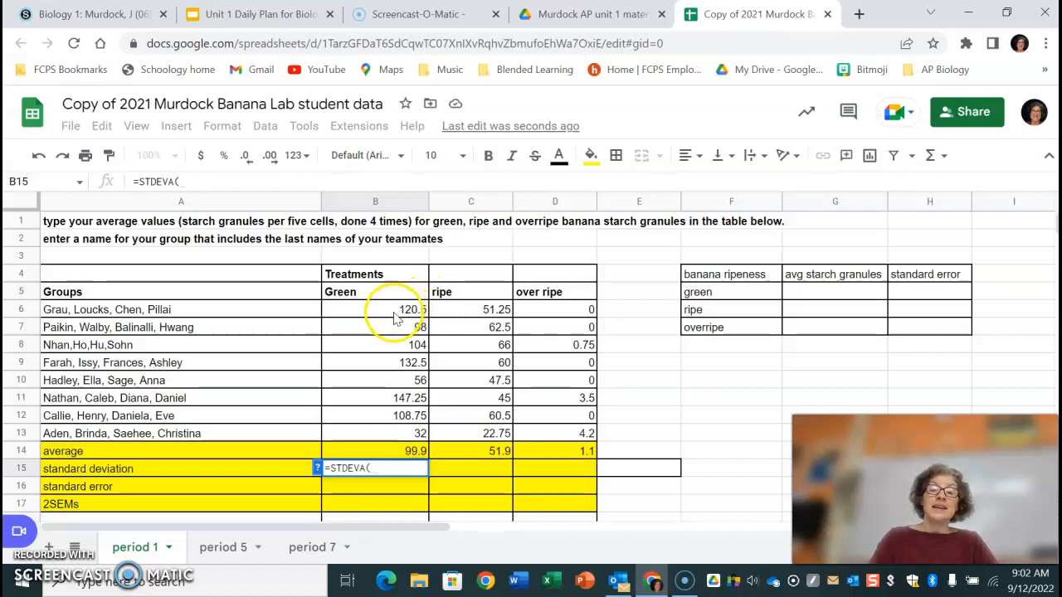
left_click_drag(403, 309, 393, 437)
key("Return")
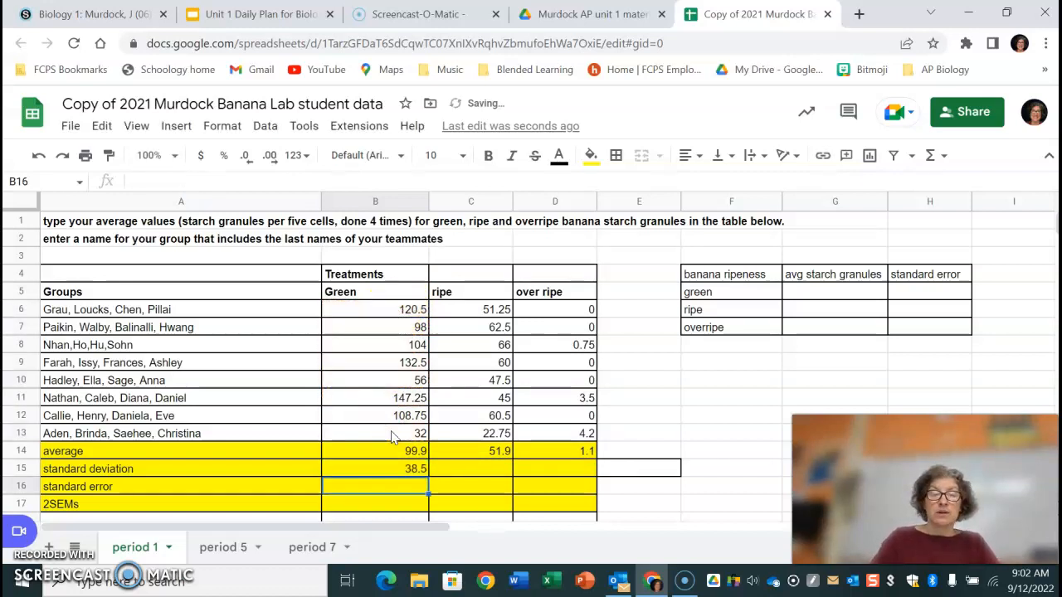
left_click(400, 468)
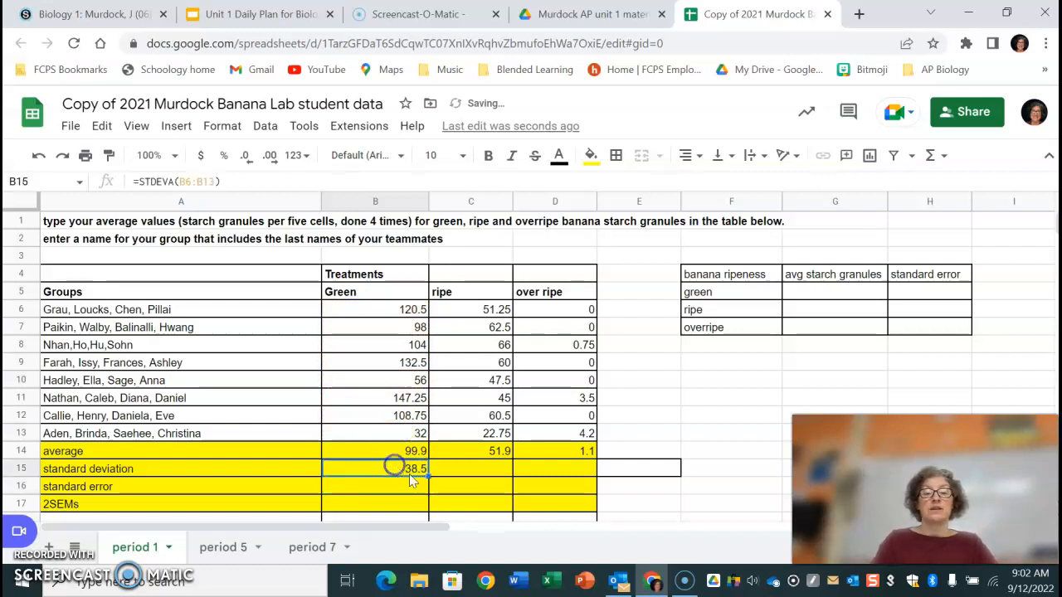
left_click_drag(463, 471, 577, 471)
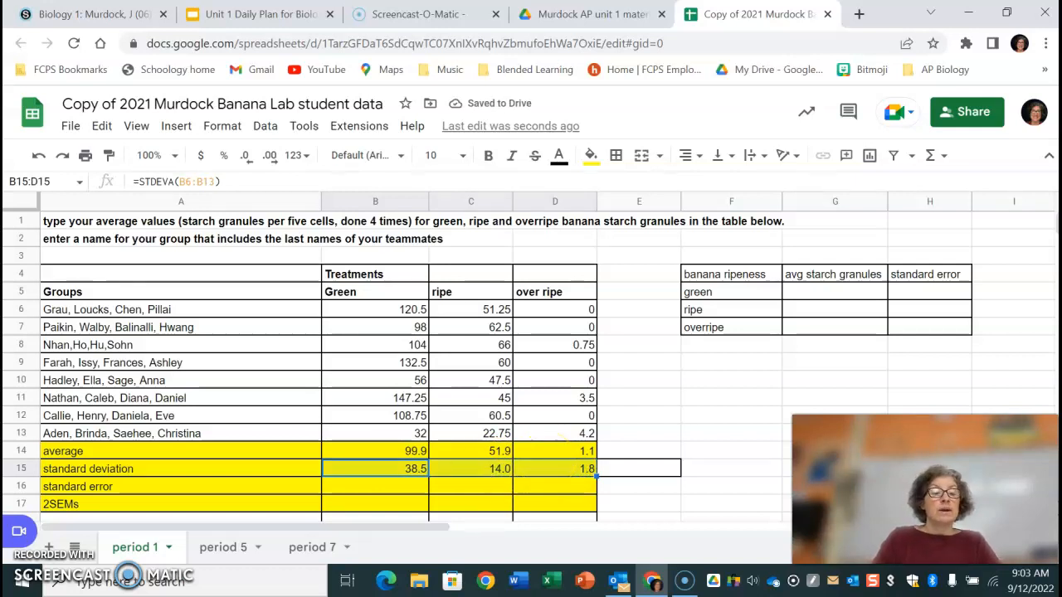
Enter the standard error formula =B15/SQRT(8) in B16 and fill it across to D16.
left_click(385, 487)
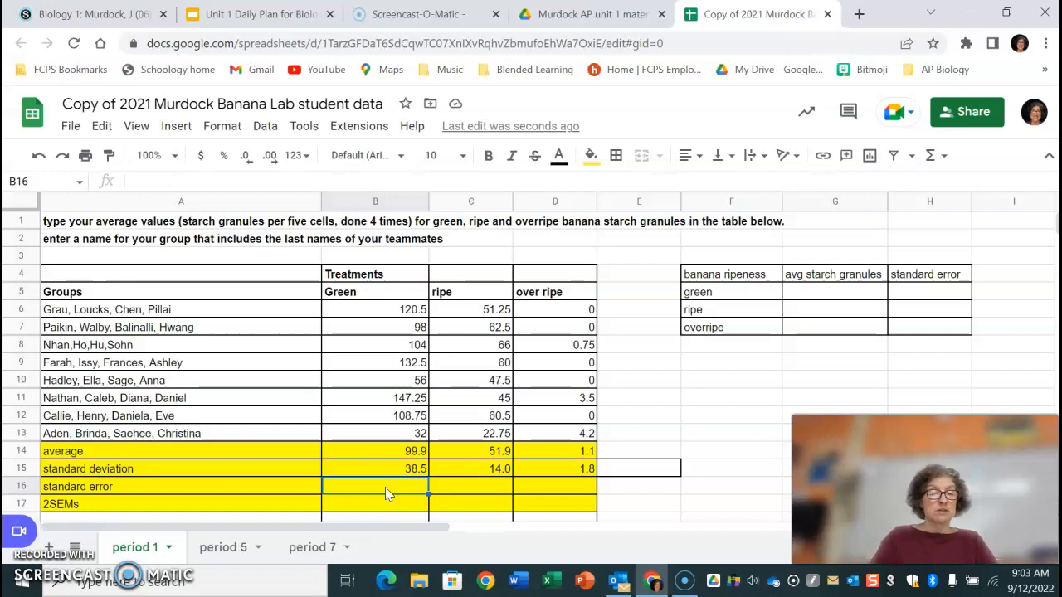
type("=")
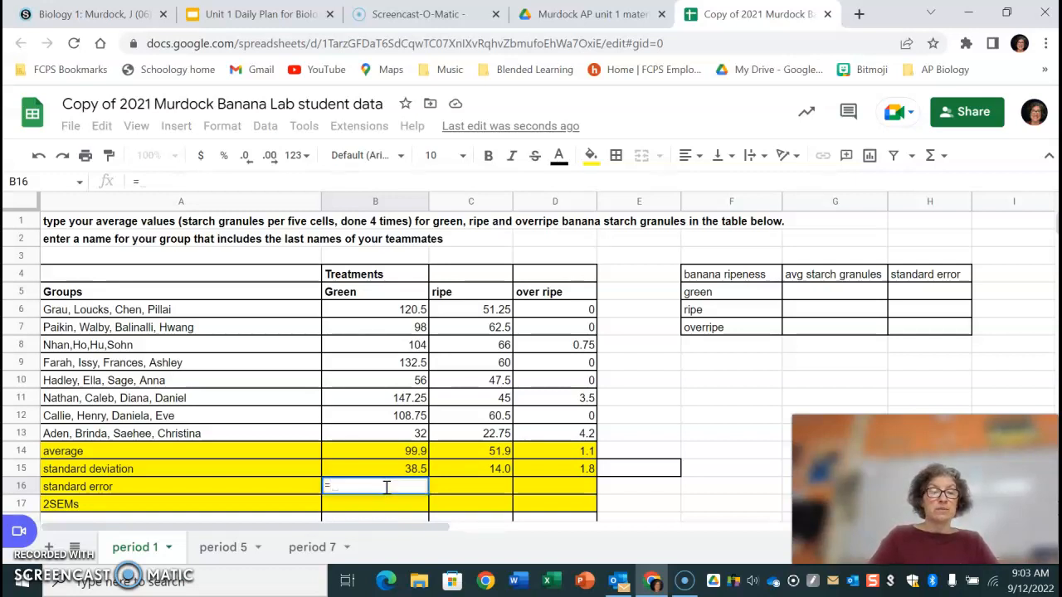
left_click(386, 487)
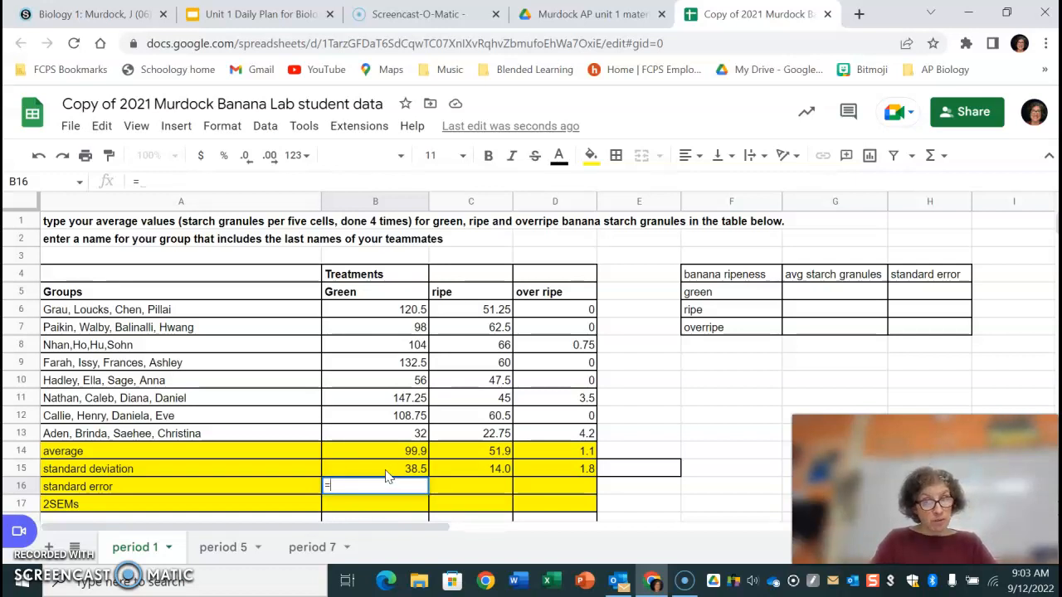
left_click(386, 471)
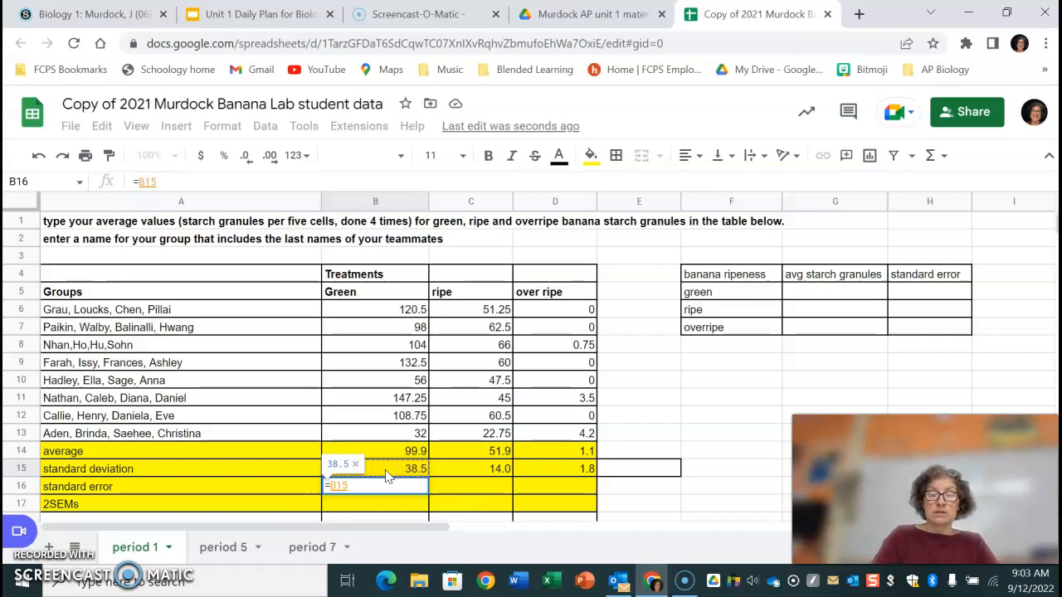
type("/")
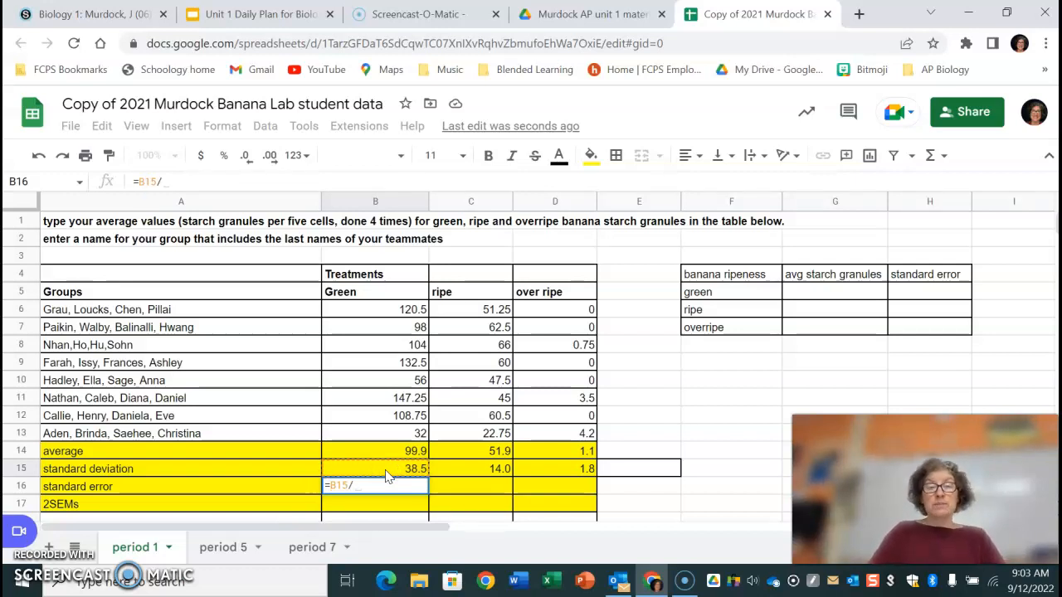
type("sqrt")
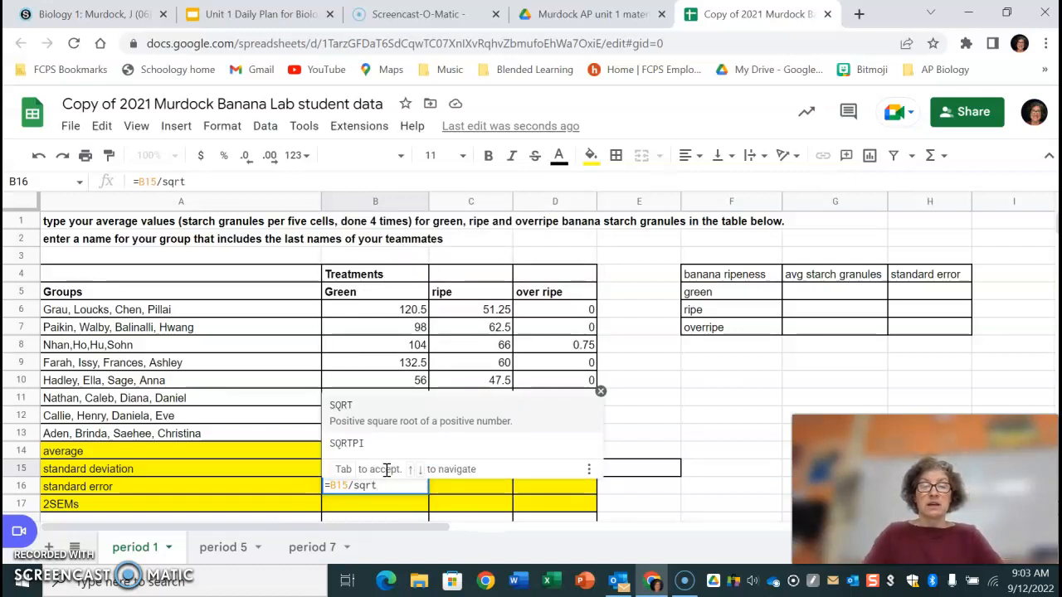
key("Tab")
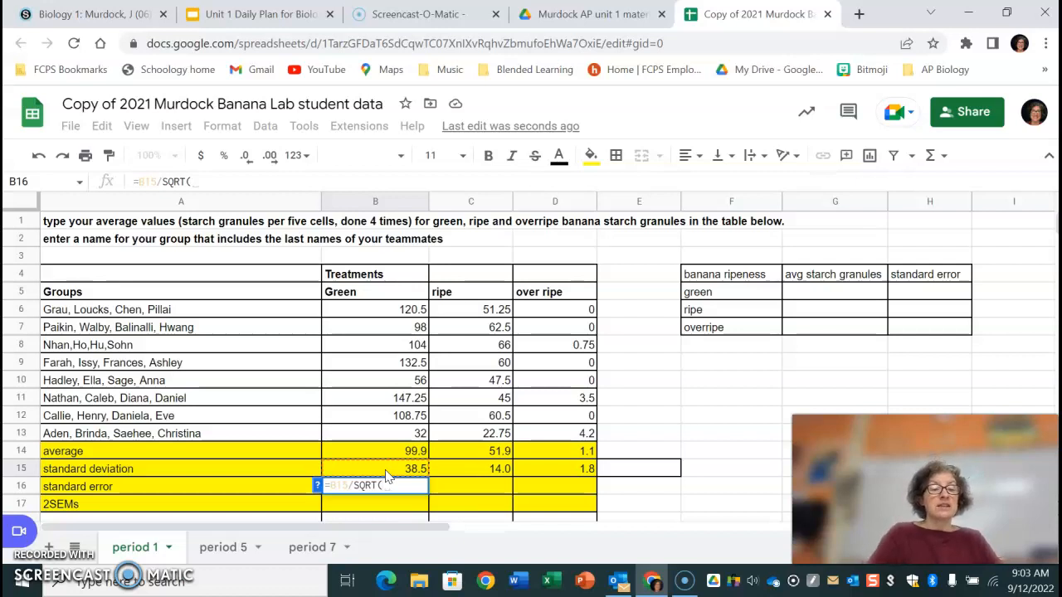
type("8)")
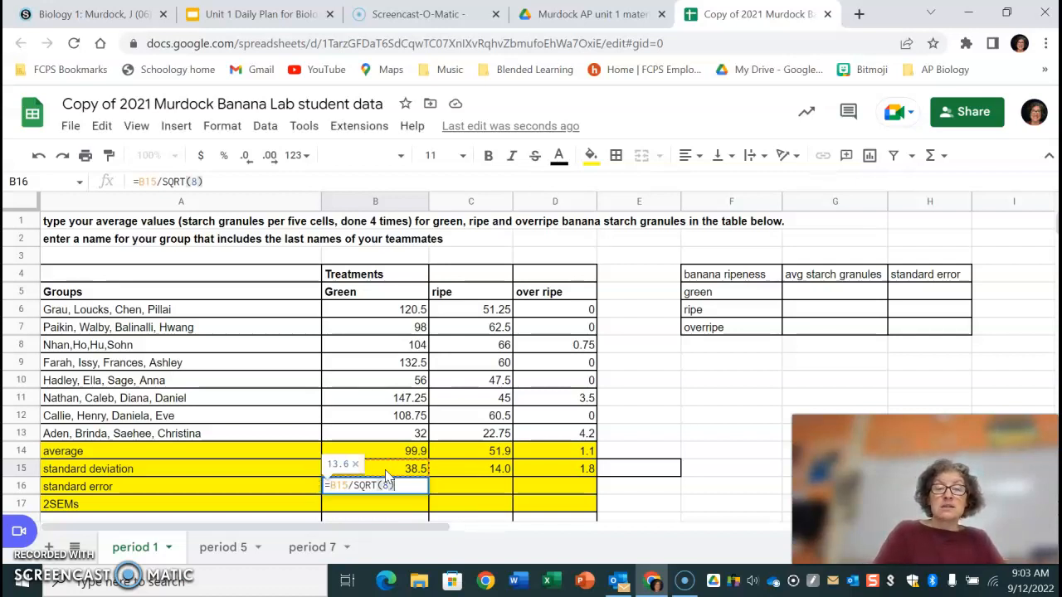
key("Return")
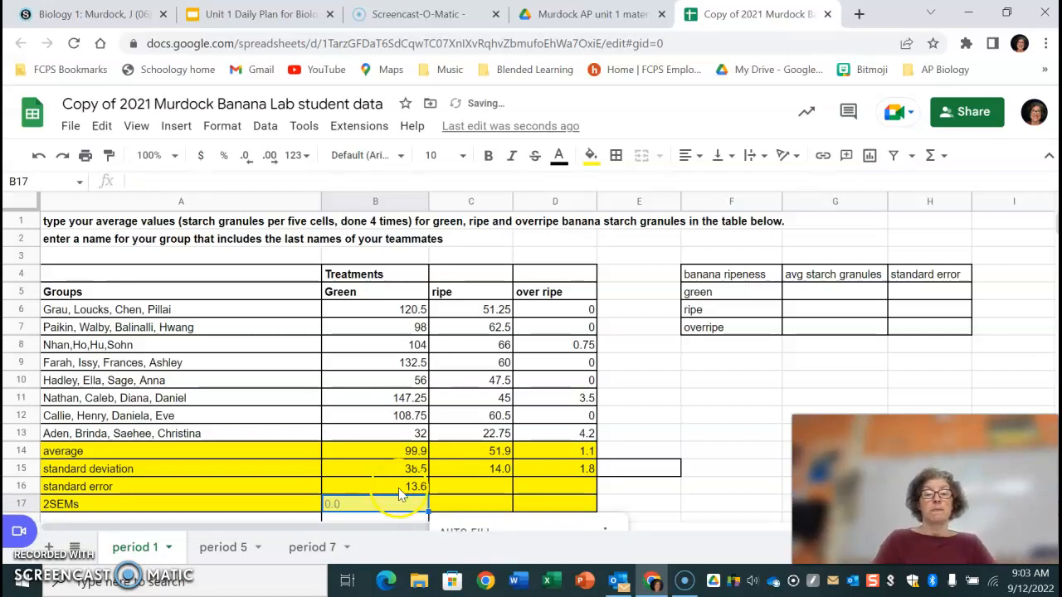
left_click(401, 488)
left_click_drag(509, 491, 569, 495)
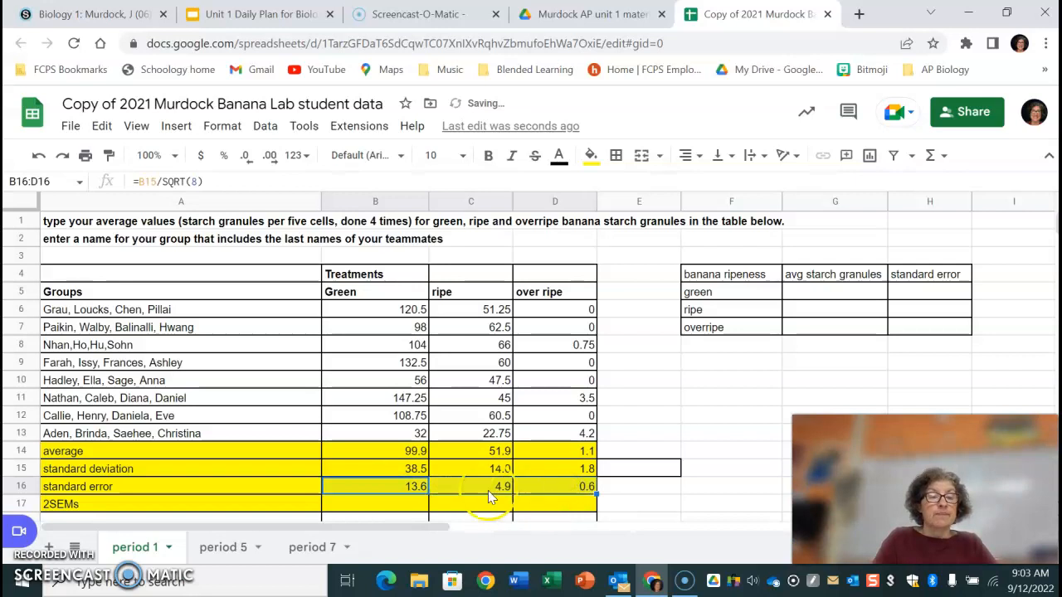
Enter the formula =2*B16 in the 2SEMs cell B17.
left_click(390, 505)
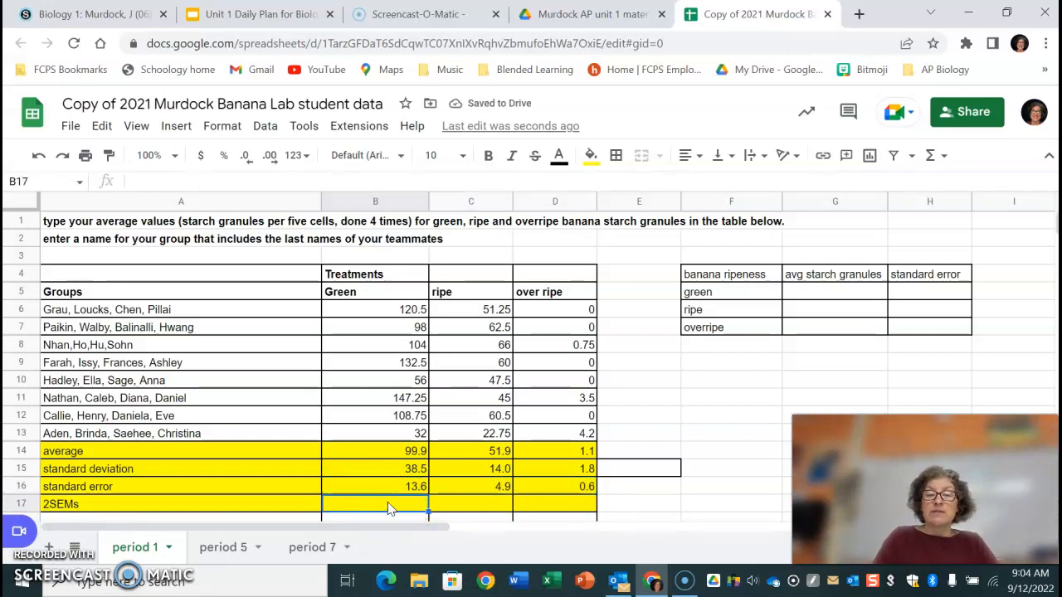
key("Down")
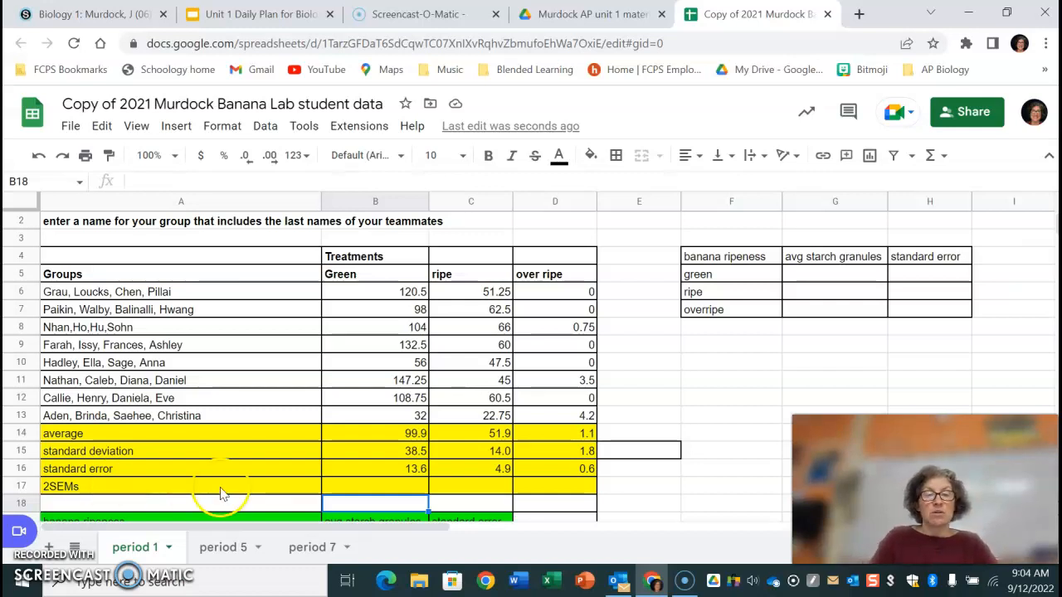
left_click(365, 487)
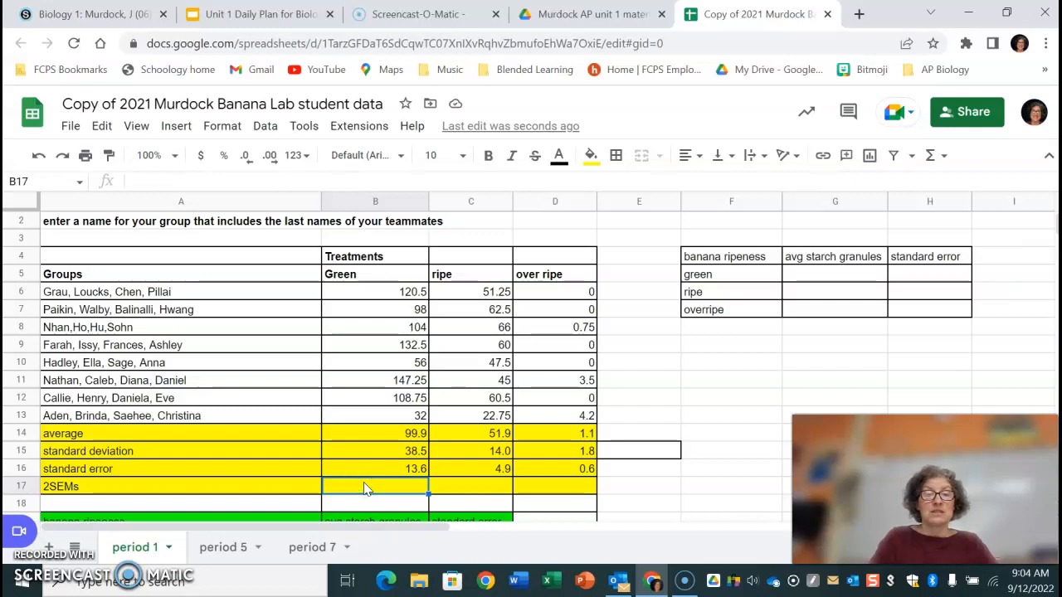
left_click(380, 466)
left_click(384, 486)
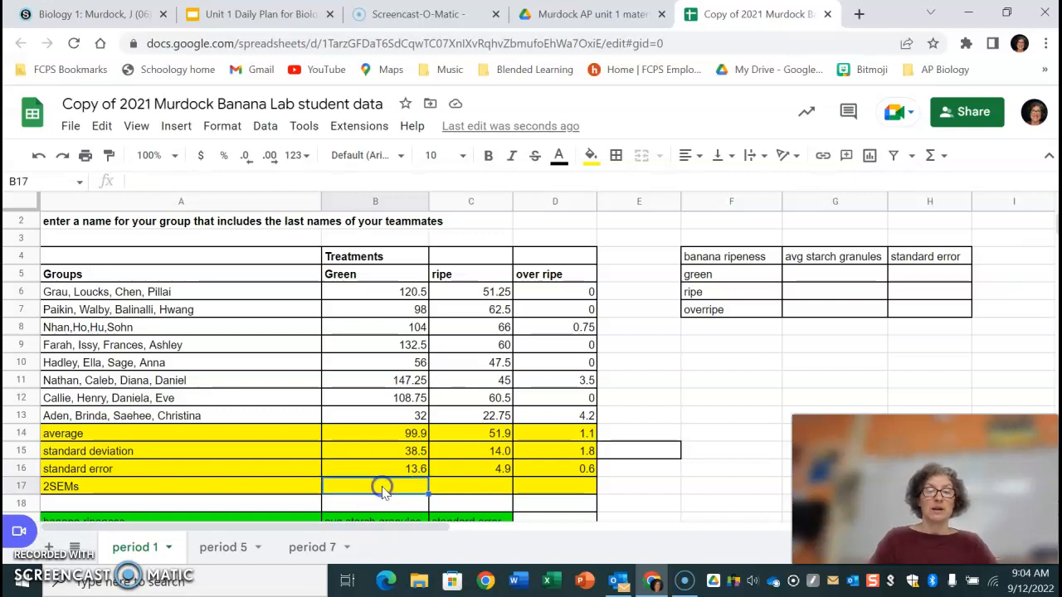
type("=")
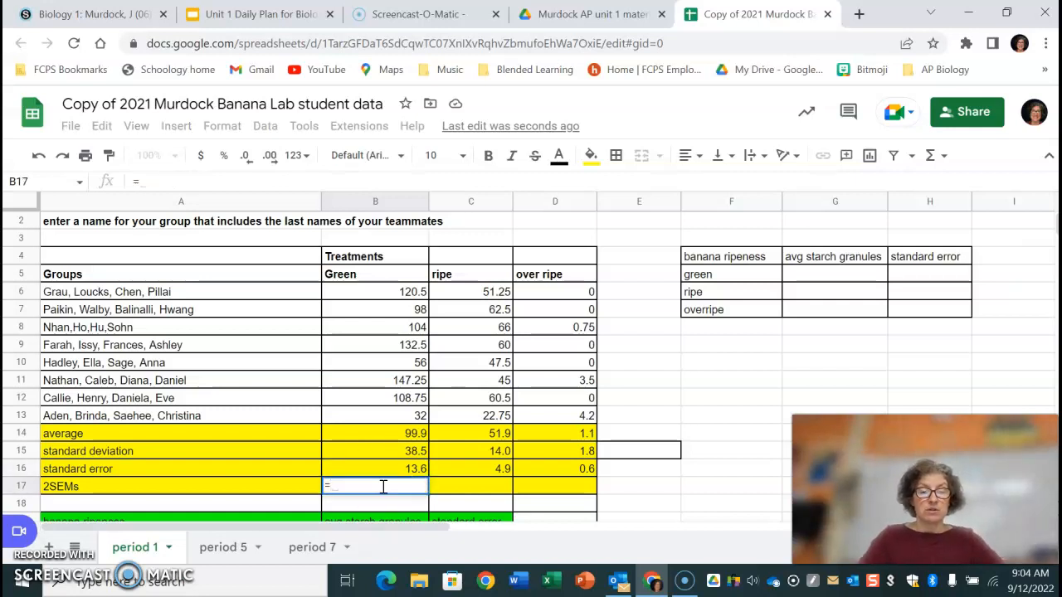
type("2*")
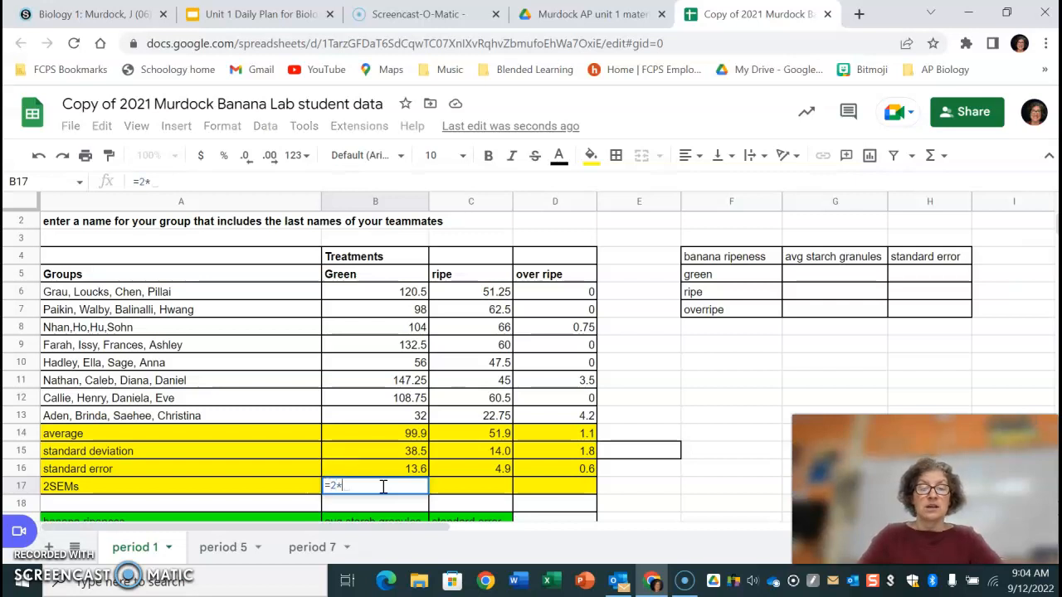
left_click(395, 470)
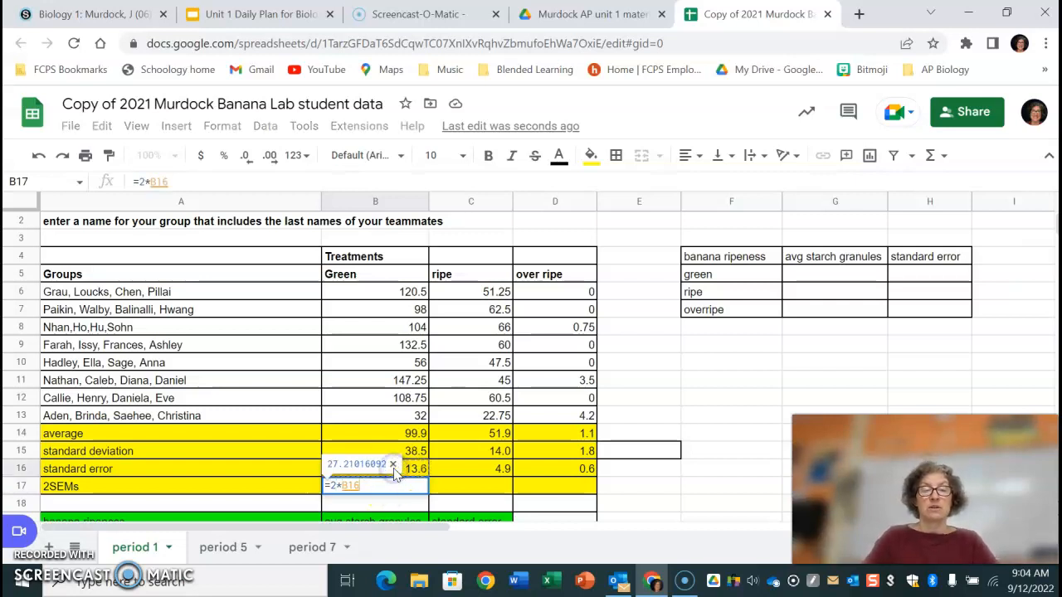
key("Return")
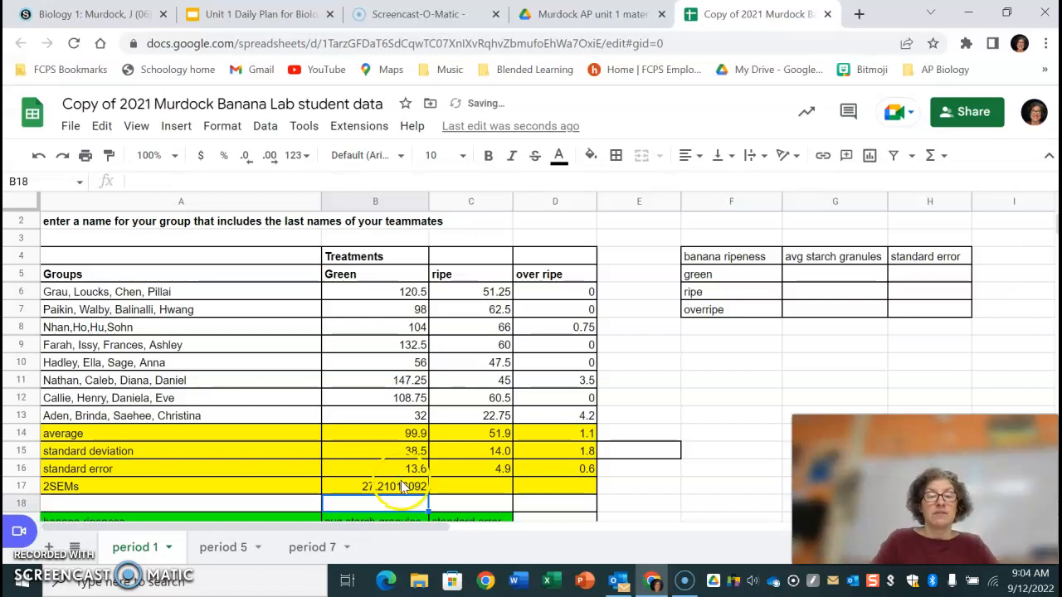
Fill the 2SEMs formula across to the ripe and over ripe columns through D17.
left_click(417, 497)
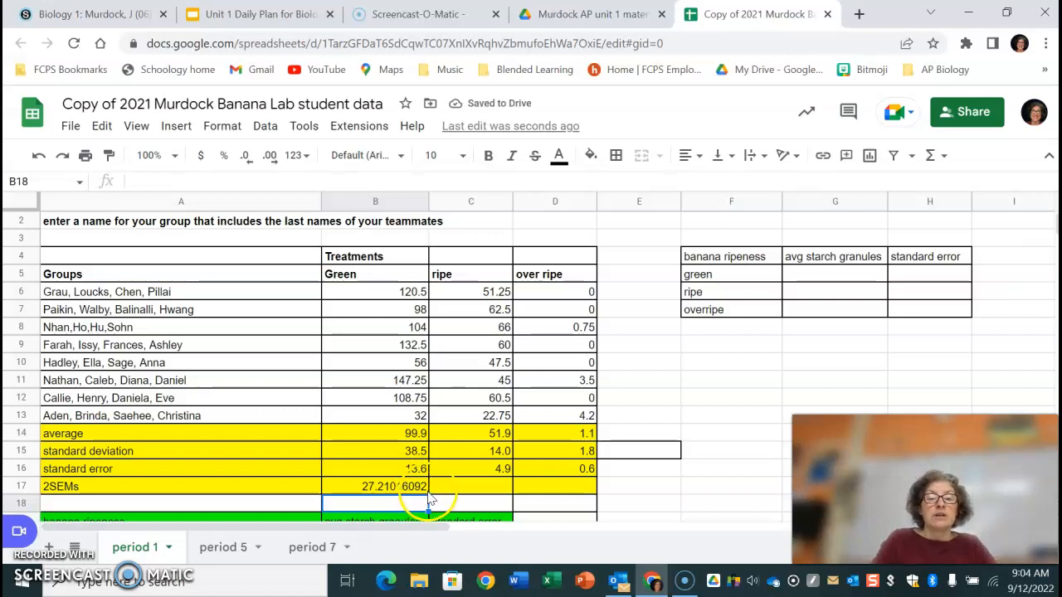
left_click(412, 487)
left_click_drag(429, 494, 577, 494)
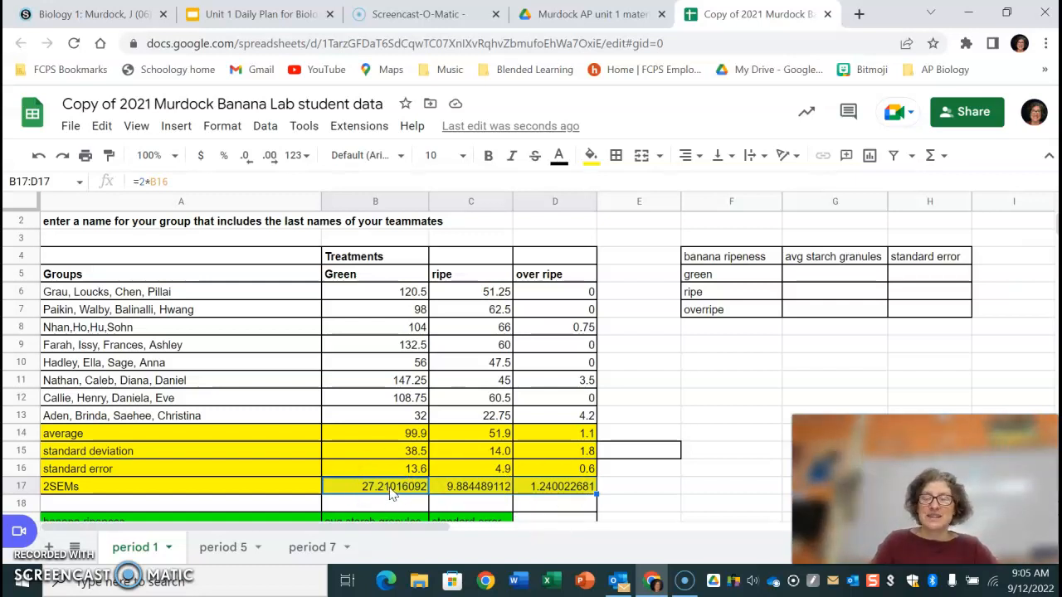
Reduce the 2SEMs values in B17:D17 to one decimal place.
left_click_drag(399, 491, 544, 490)
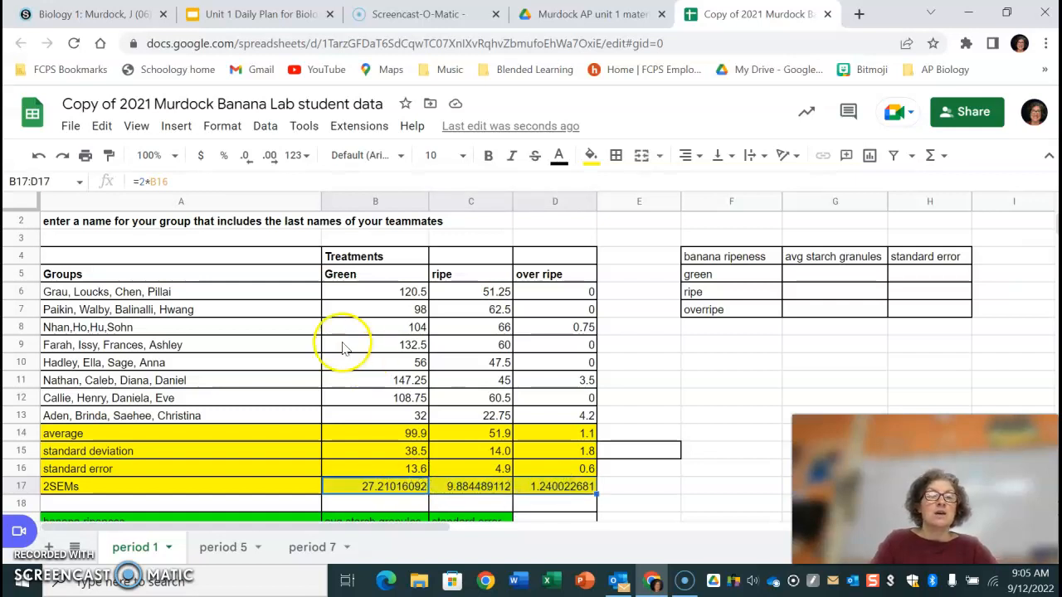
left_click(245, 157)
left_click(245, 157)
left_click(245, 157)
left_click(244, 157)
left_click(244, 158)
left_click(245, 157)
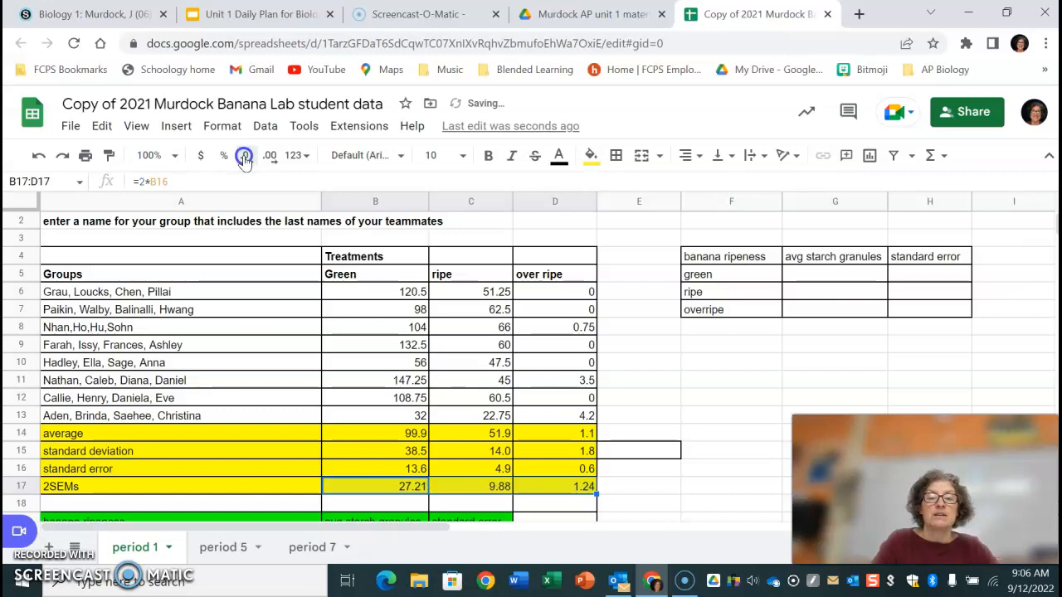
left_click(244, 158)
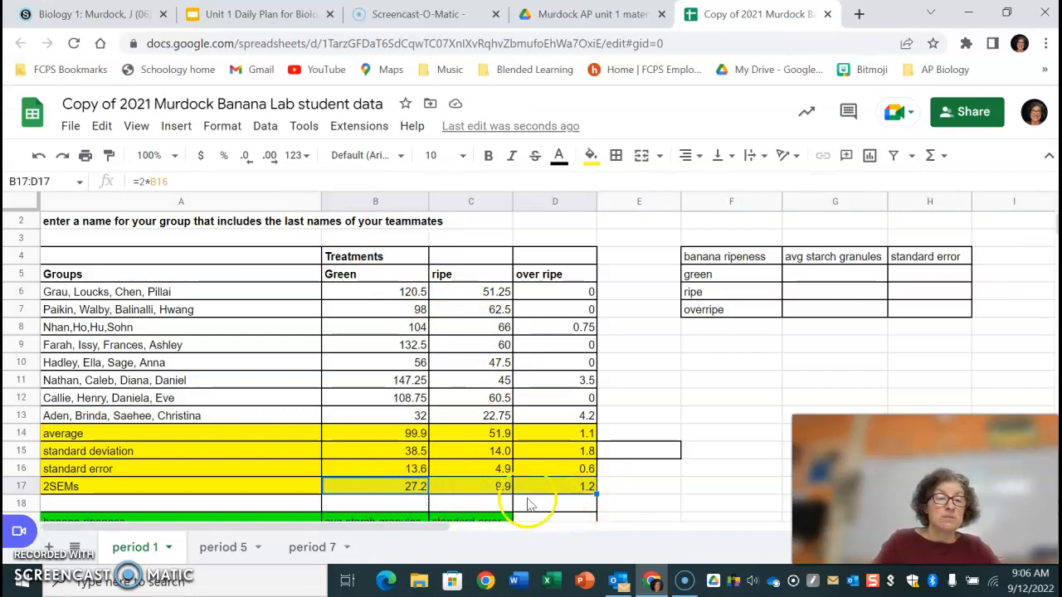
left_click_drag(406, 433, 548, 433)
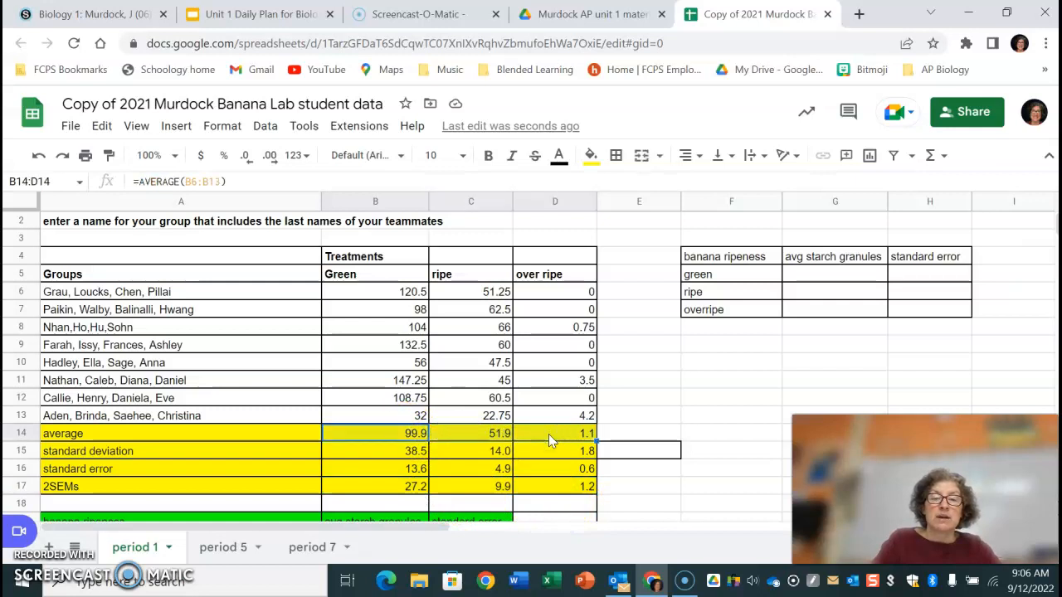
left_click(394, 490)
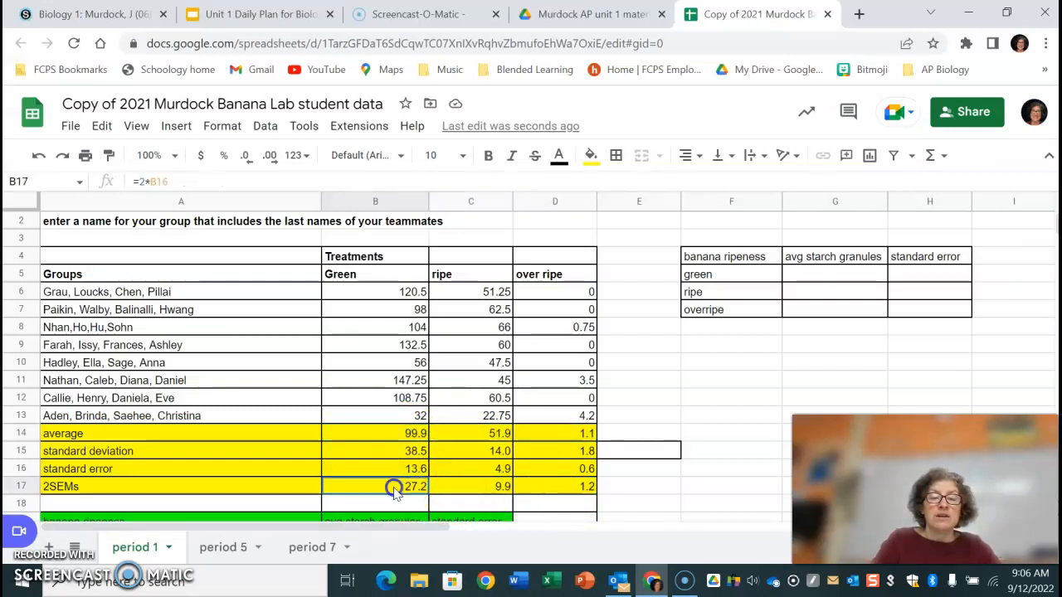
left_click_drag(394, 491, 556, 492)
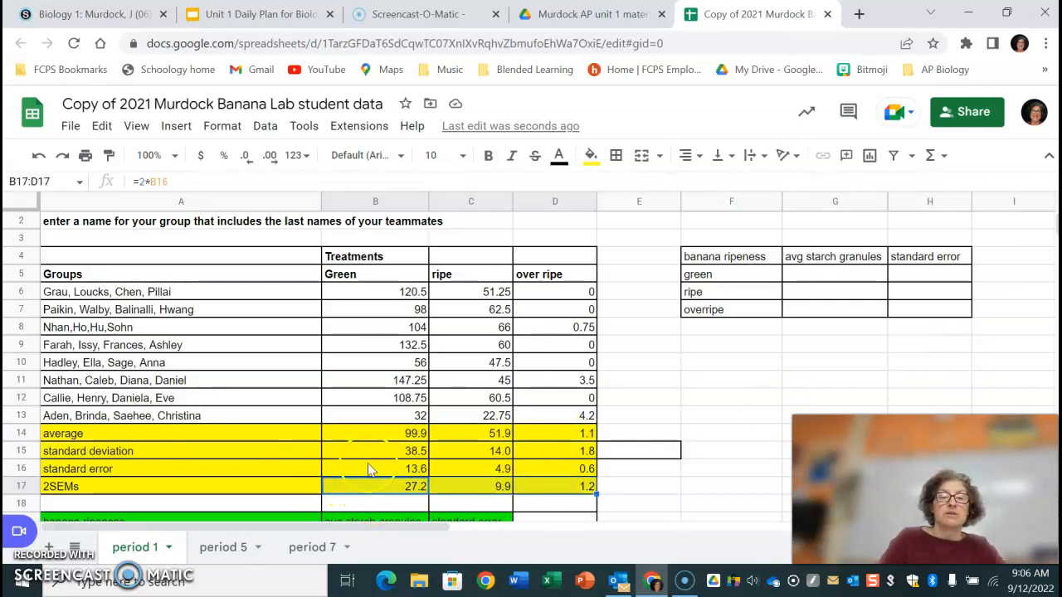
Enter the averages 99.9, 51.9 and 1.1 for green, ripe and overripe in the summary table's avg starch granules column.
key("Down")
key("Down")
key("Down")
key("Down")
key("Down")
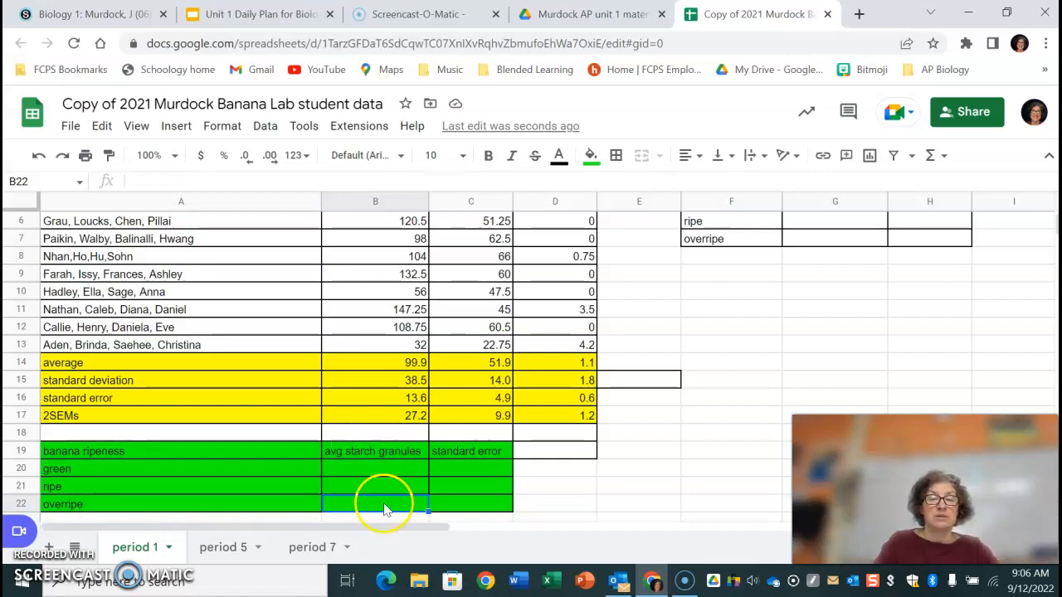
left_click(375, 470)
type("99.9")
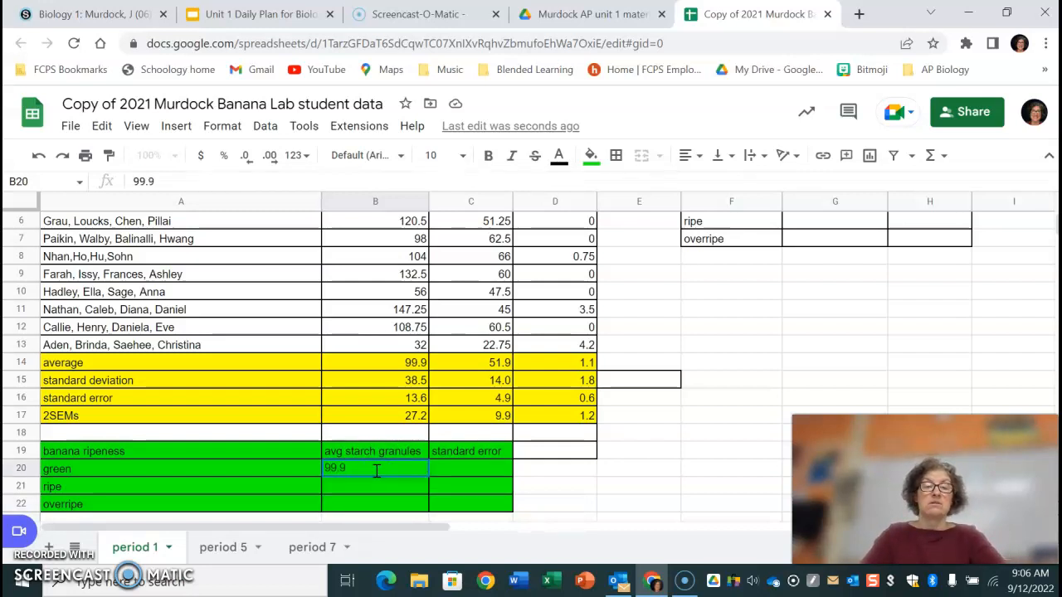
key("Return")
type("51")
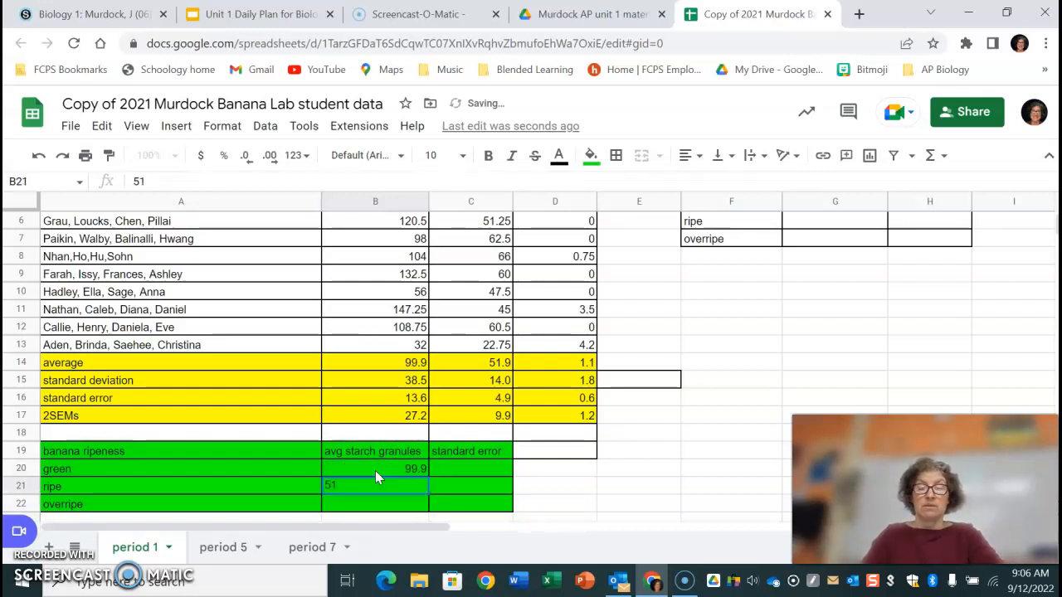
type(".9")
key("Return")
type("1.1")
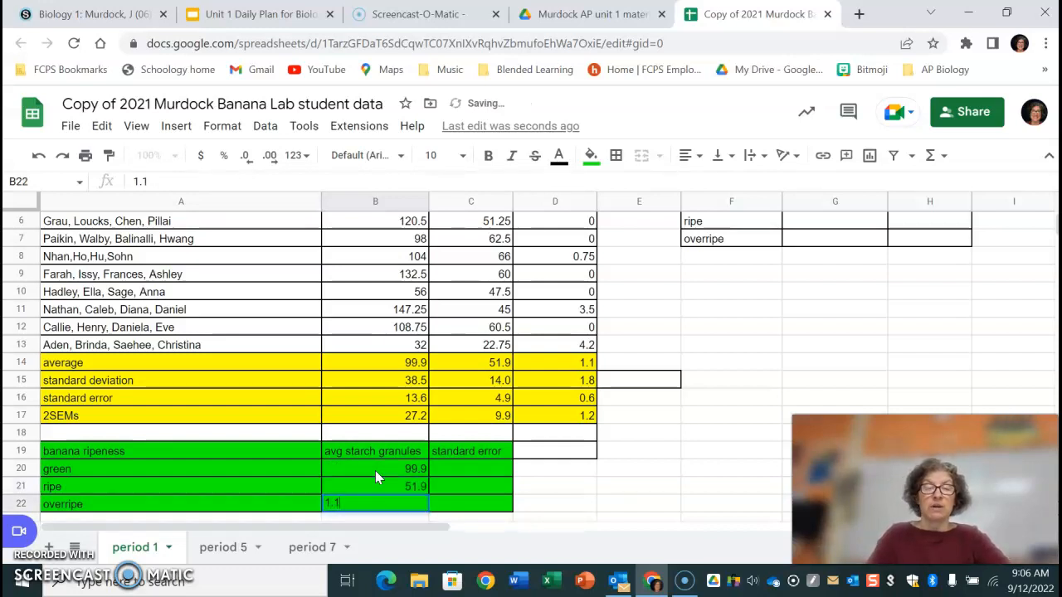
key("Return")
Rename the summary table's standard error header in C19 to 2SEMs.
left_click(470, 452)
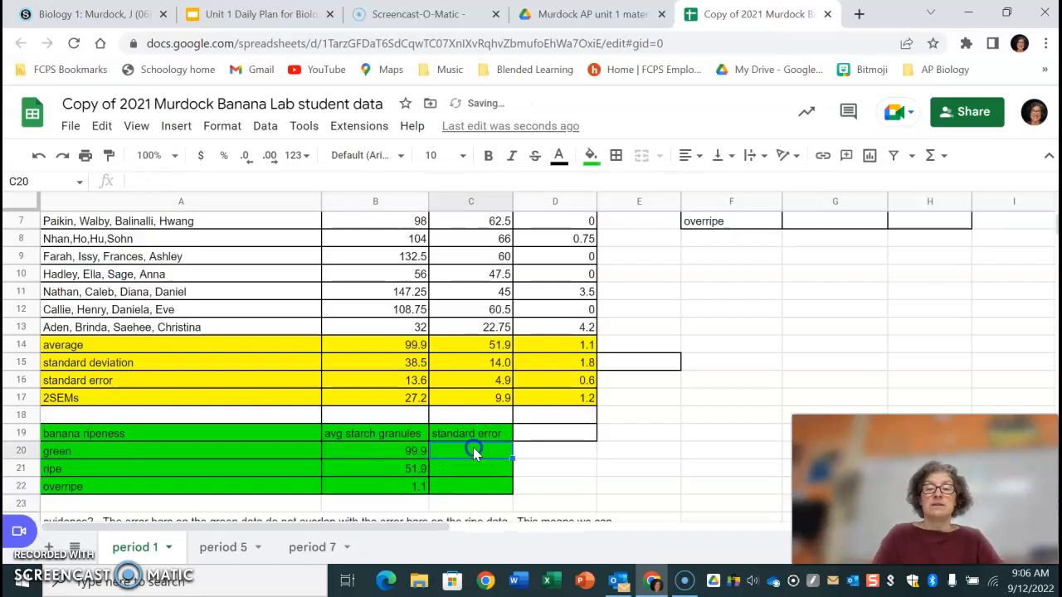
left_click(456, 434)
type("2SEMs")
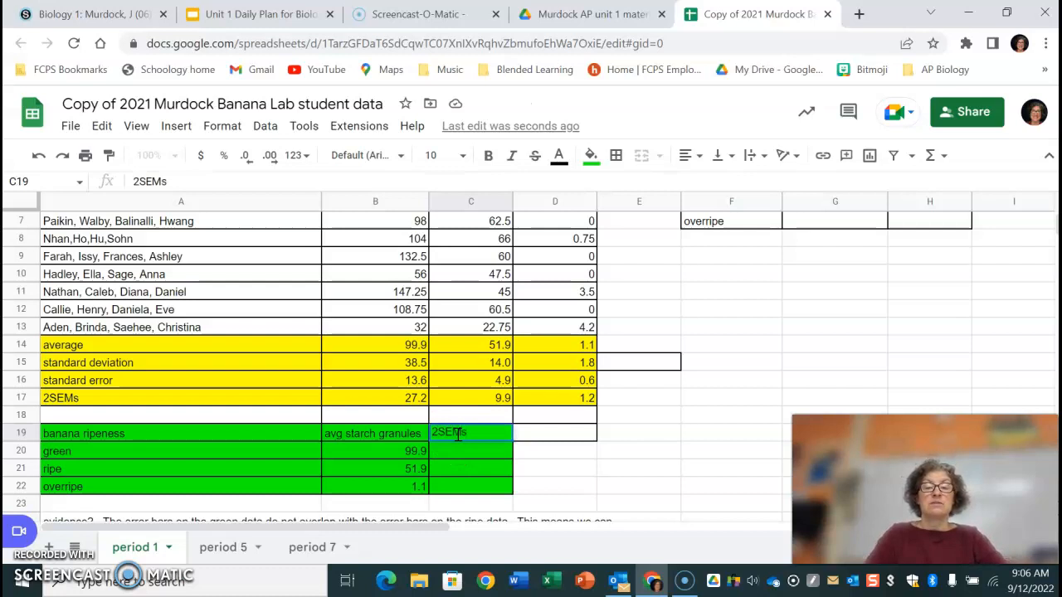
key("Return")
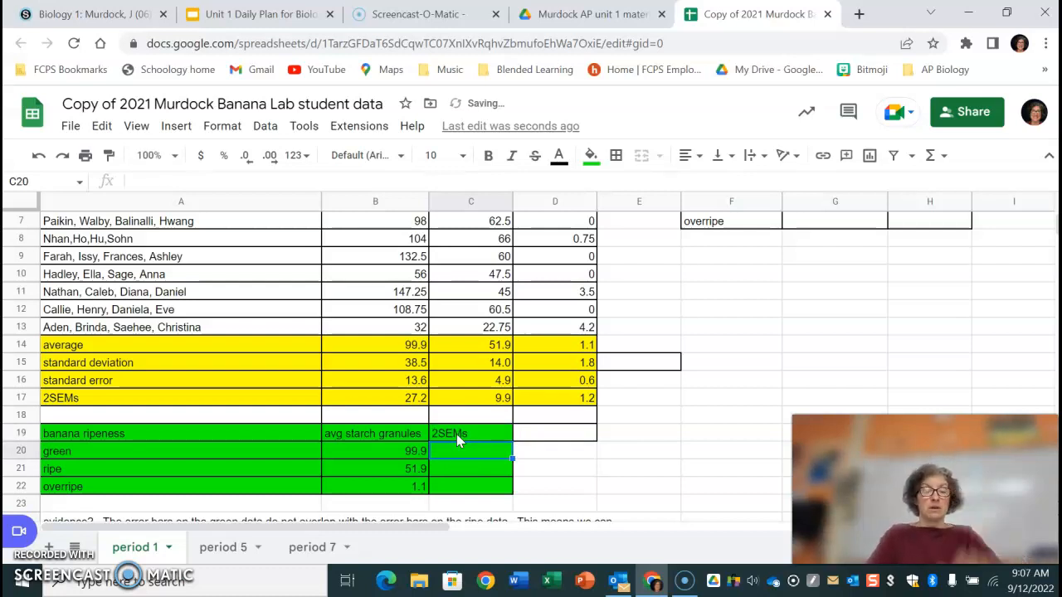
Enter the 2SEMs values 27.2, 9.9 and 1.2 for green, ripe and overripe in C20:C22.
type("27.2")
key("Return")
type("9.9")
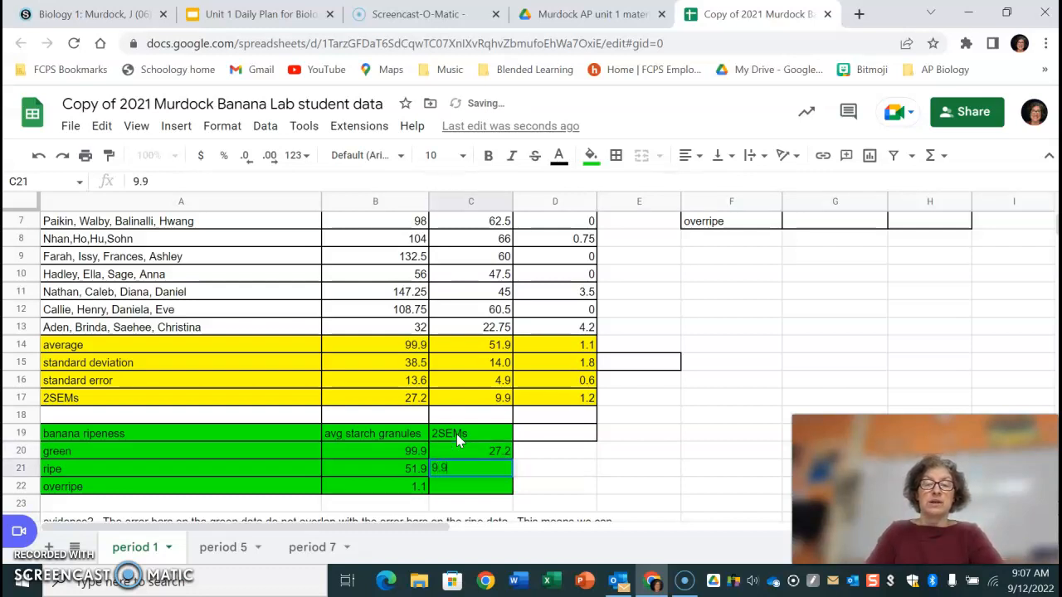
key("Return")
type("1.2")
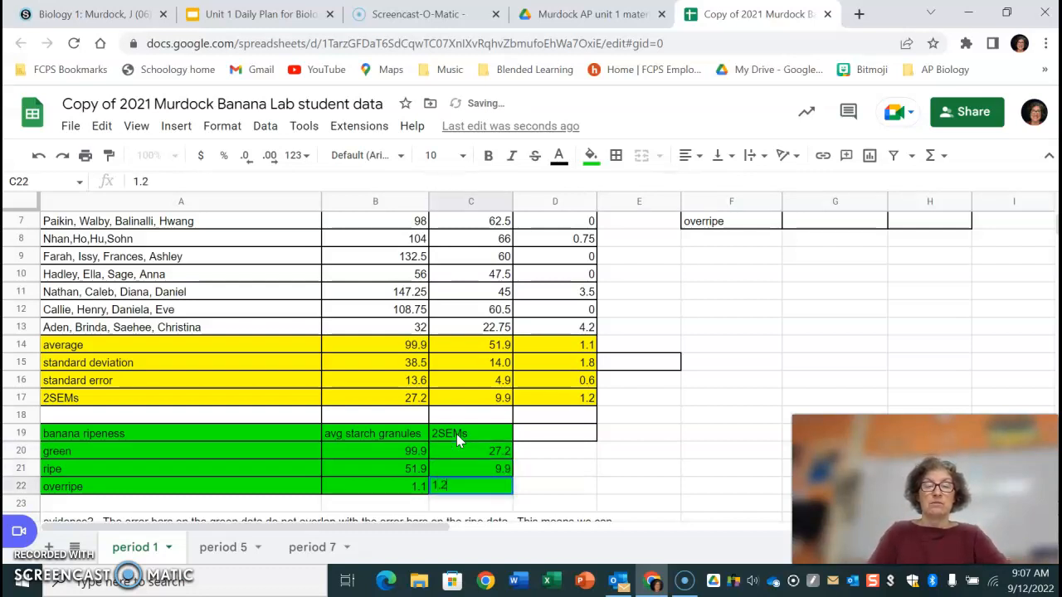
key("Return")
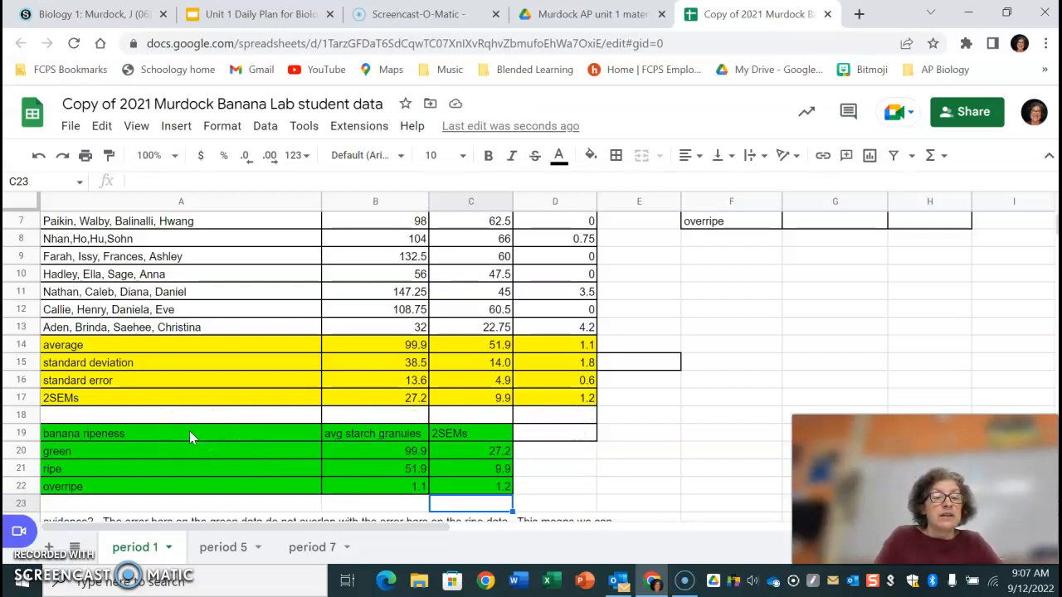
Insert a chart from the summary table range A19:B22.
left_click_drag(189, 430, 374, 488)
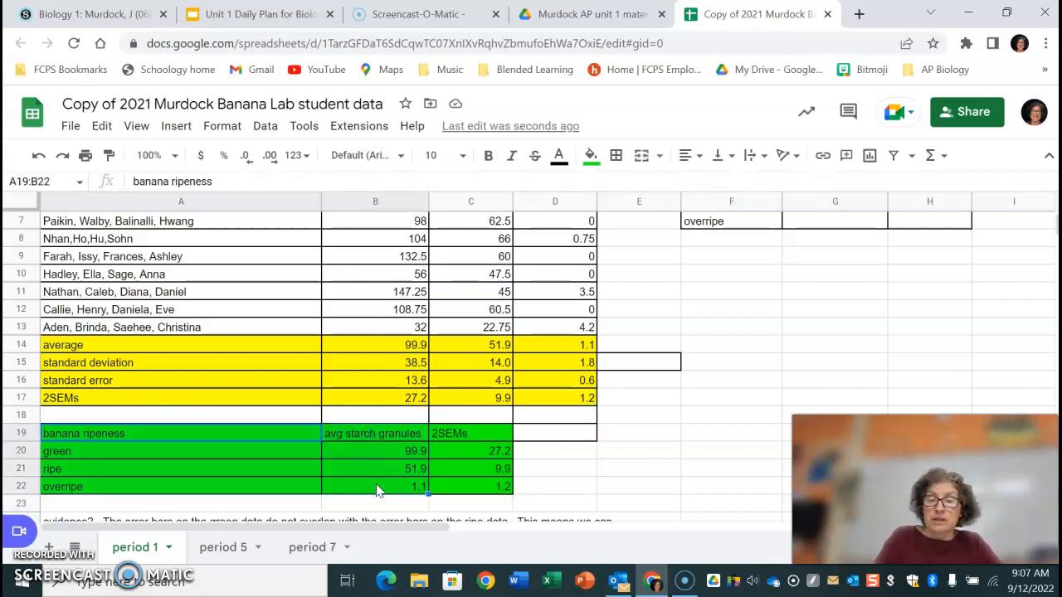
left_click(177, 127)
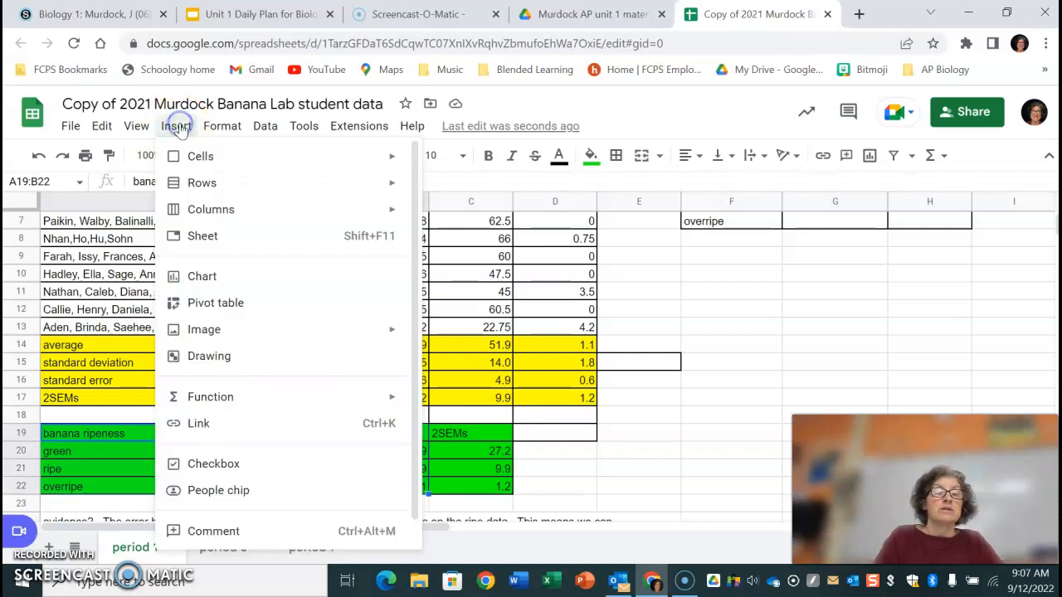
left_click(204, 276)
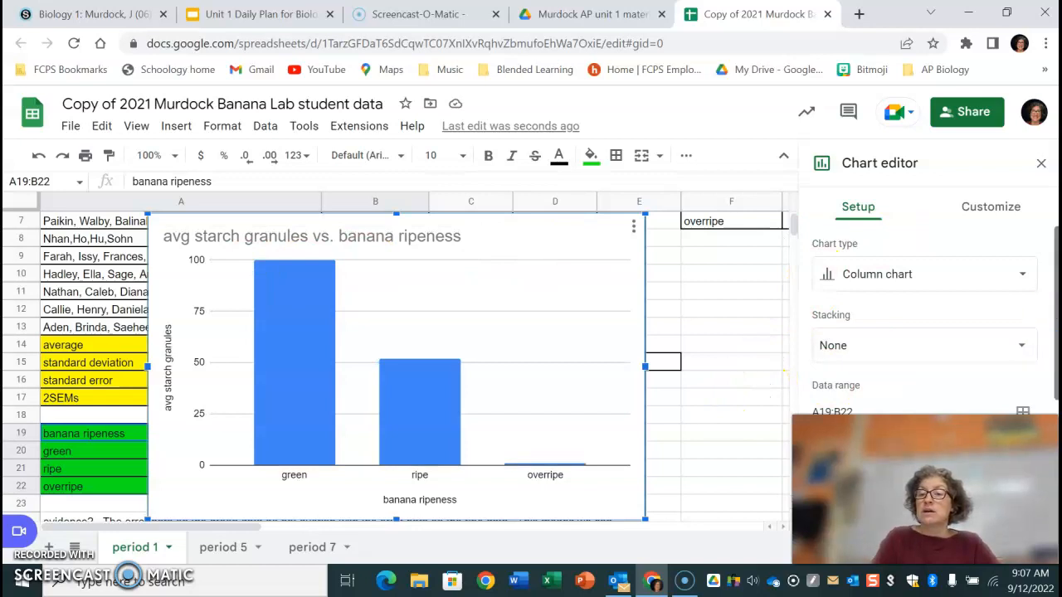
Switch rows and columns in the chart's data setup.
left_click_drag(1057, 300, 1056, 272)
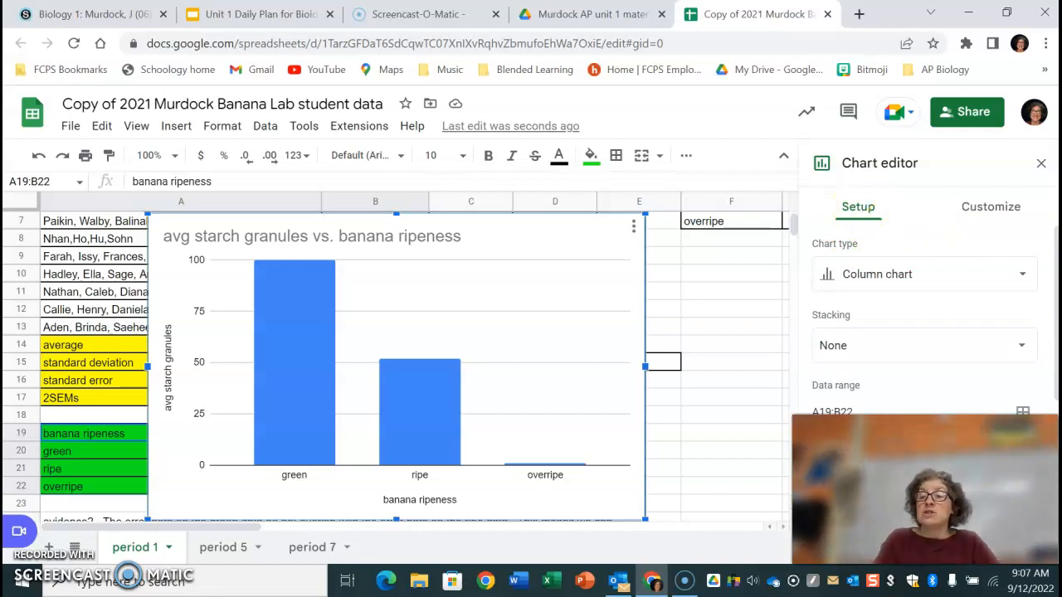
left_click_drag(1057, 279, 1057, 408)
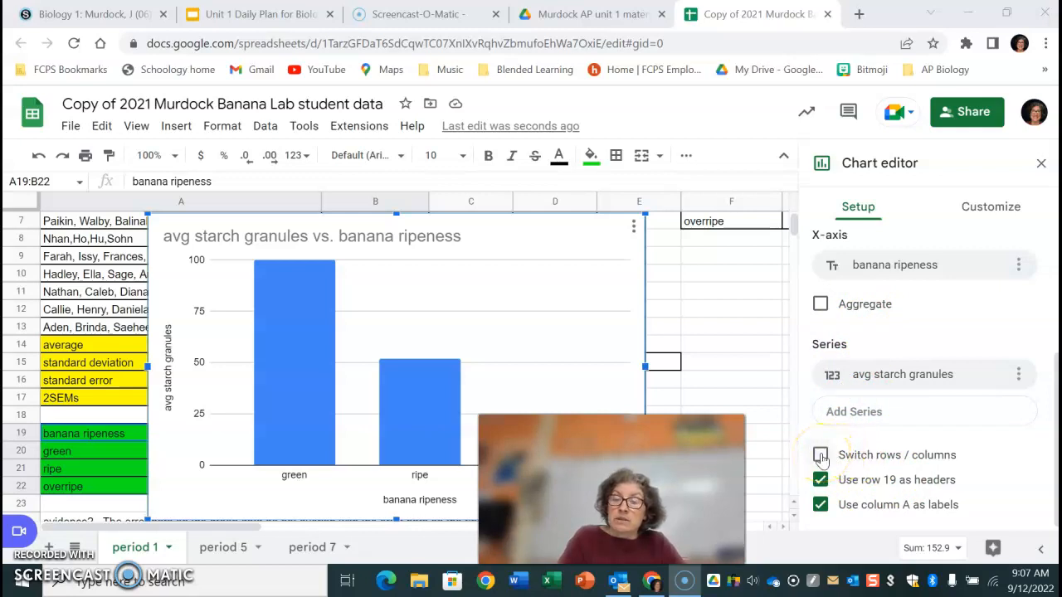
left_click(821, 455)
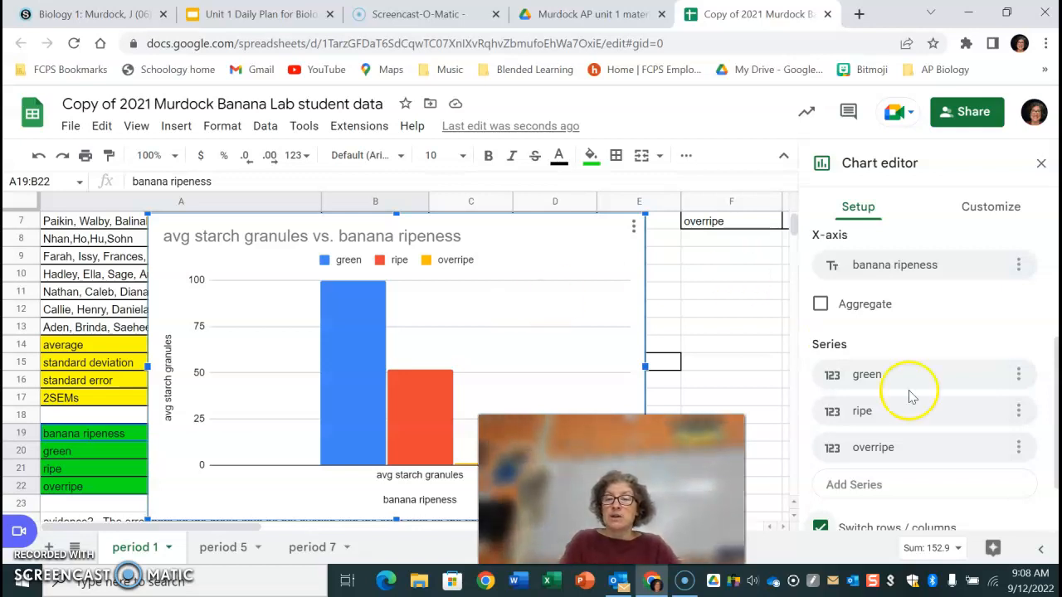
Turn on error bars for the green series in the chart's series customization.
scroll(1055, 445, "down", 1)
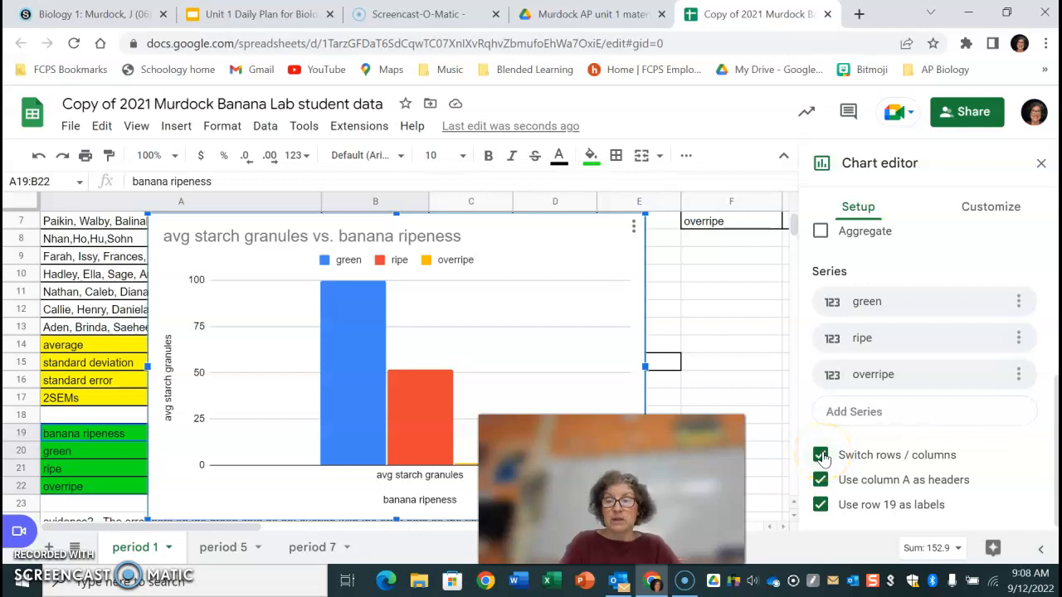
left_click(985, 212)
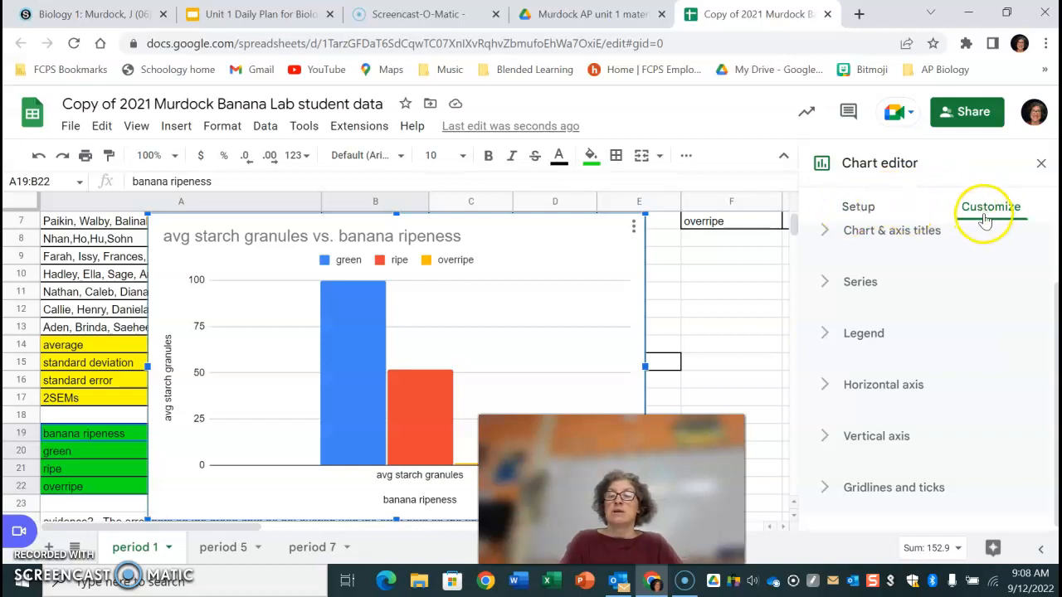
left_click(862, 283)
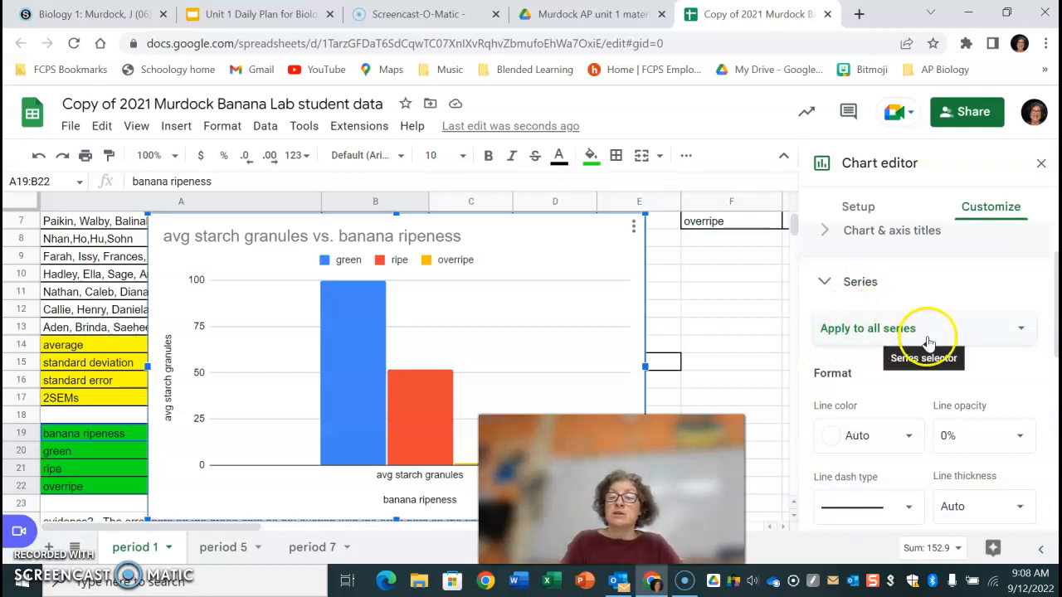
left_click(871, 334)
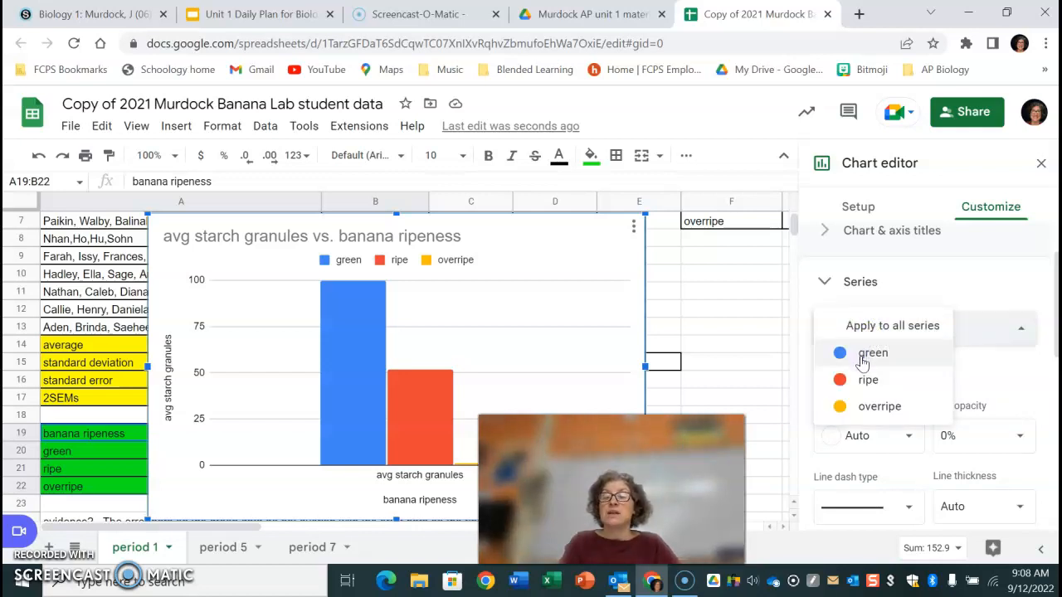
left_click(863, 359)
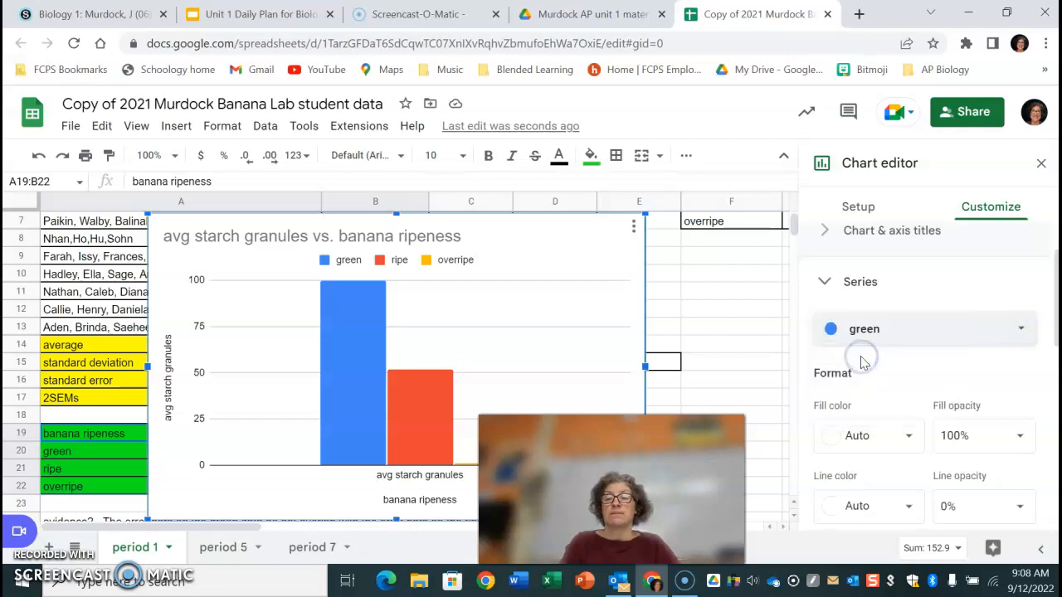
left_click_drag(1055, 309, 1053, 420)
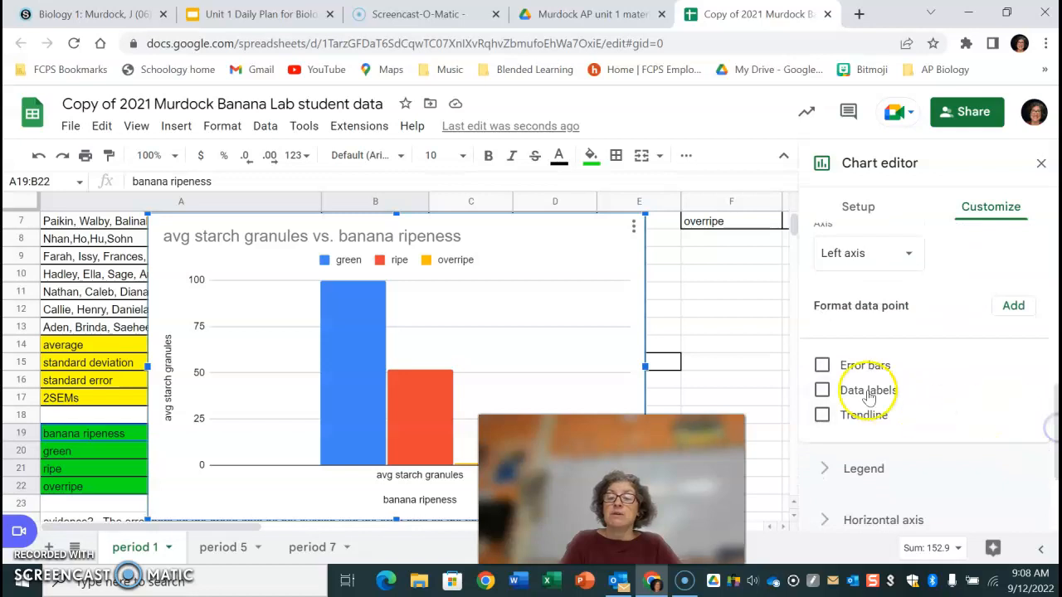
left_click(821, 365)
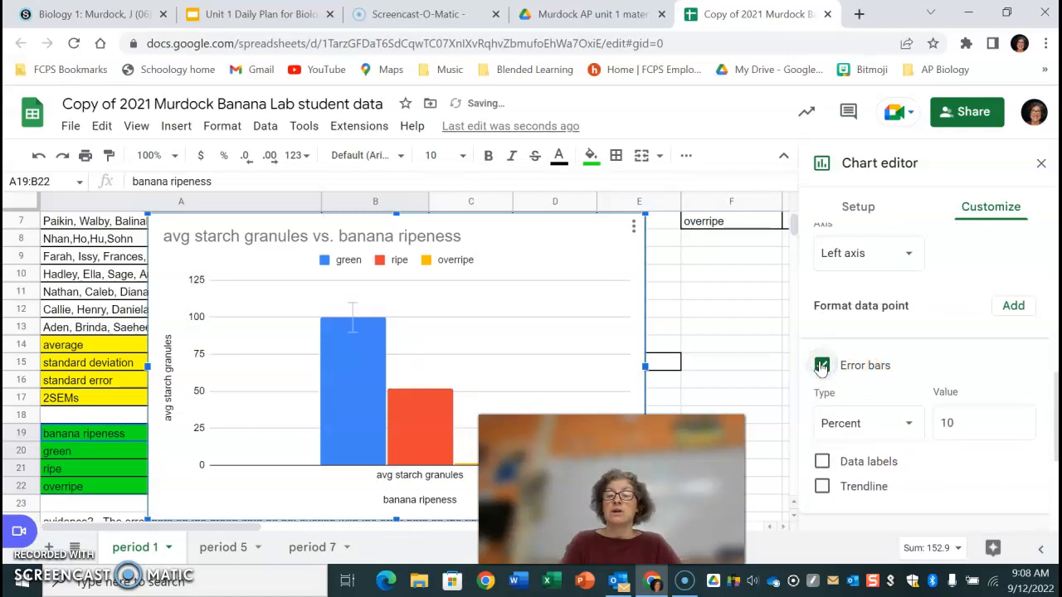
Set the green series' error bars to Constant type with a value of 27.2.
left_click(901, 422)
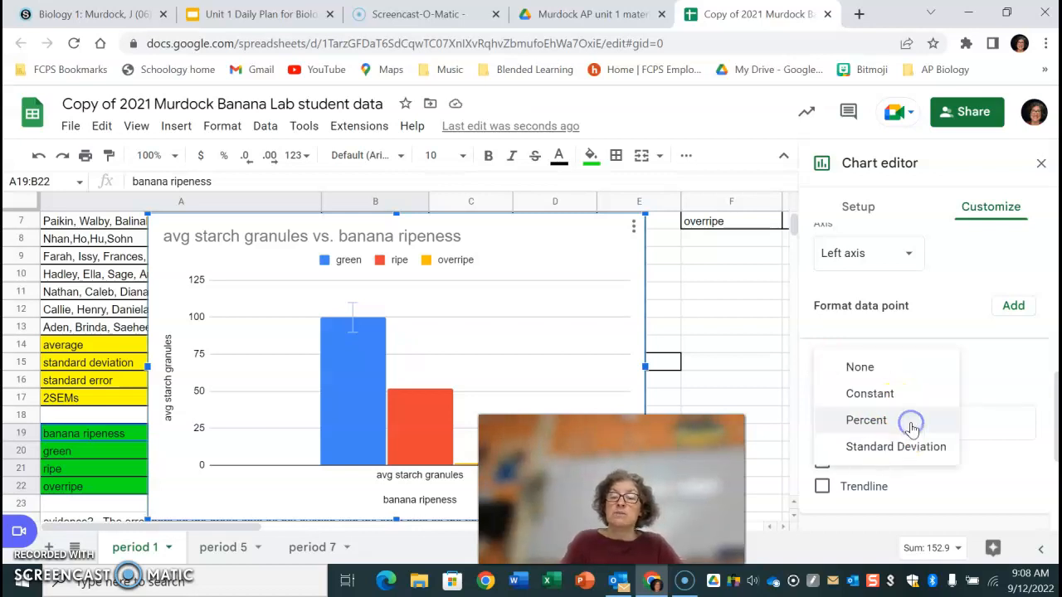
left_click(891, 397)
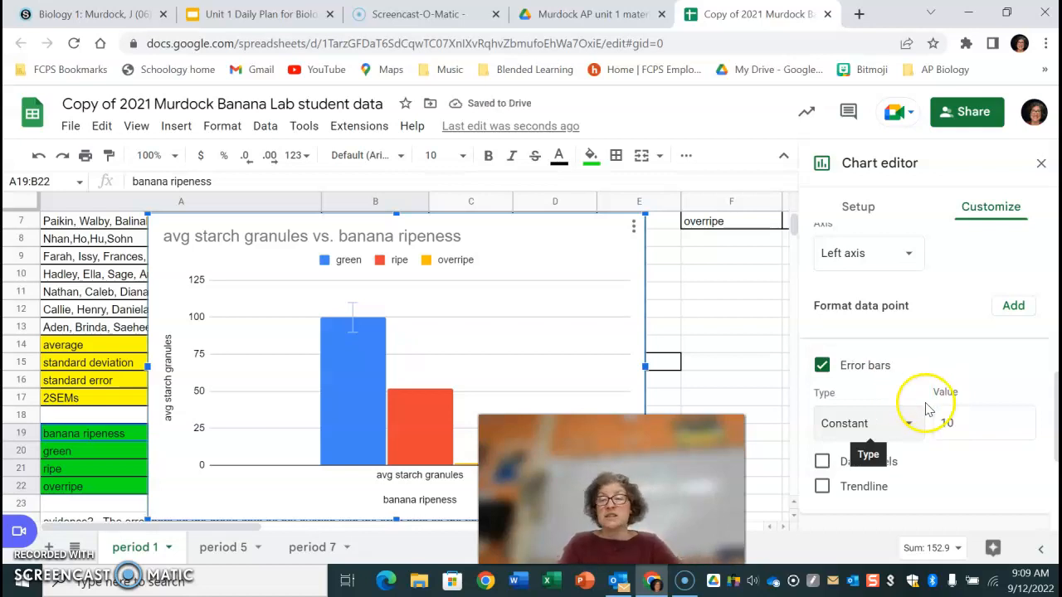
left_click(954, 423)
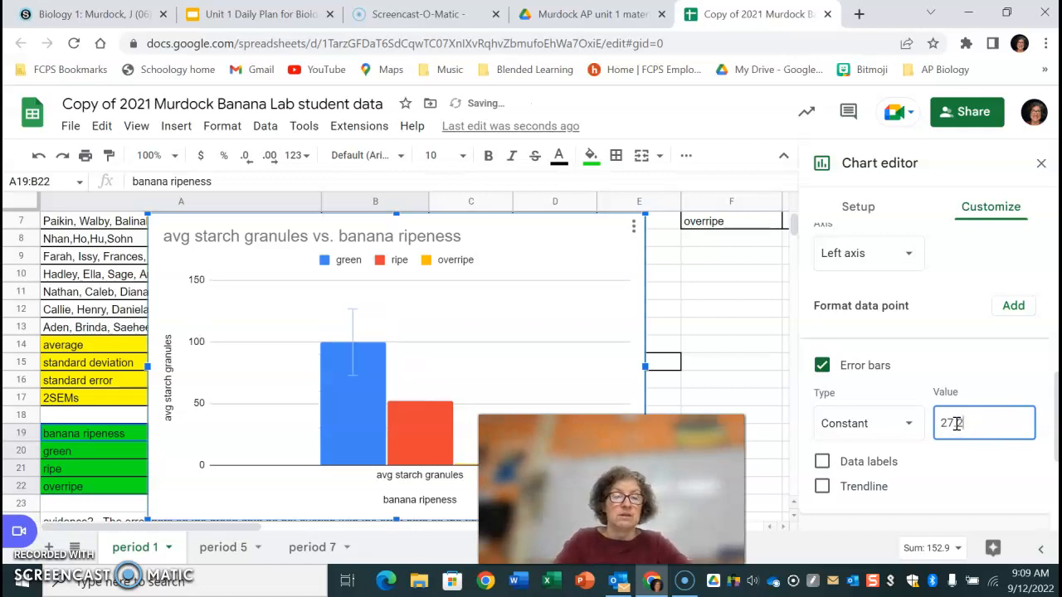
type("27.2")
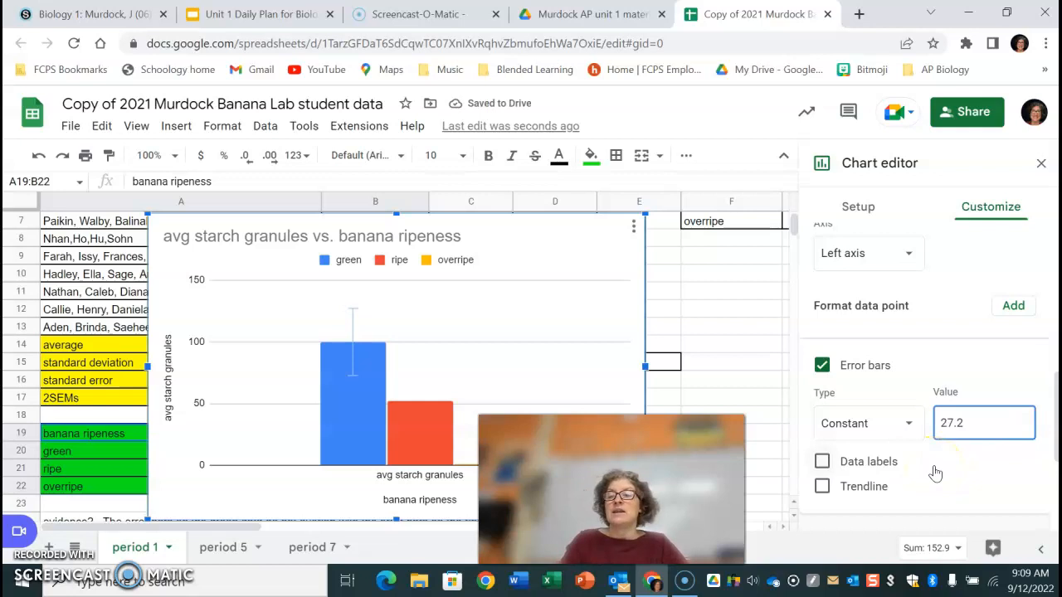
Switch the series customization to the ripe series and move the chart higher up the sheet.
left_click_drag(1055, 415, 1054, 265)
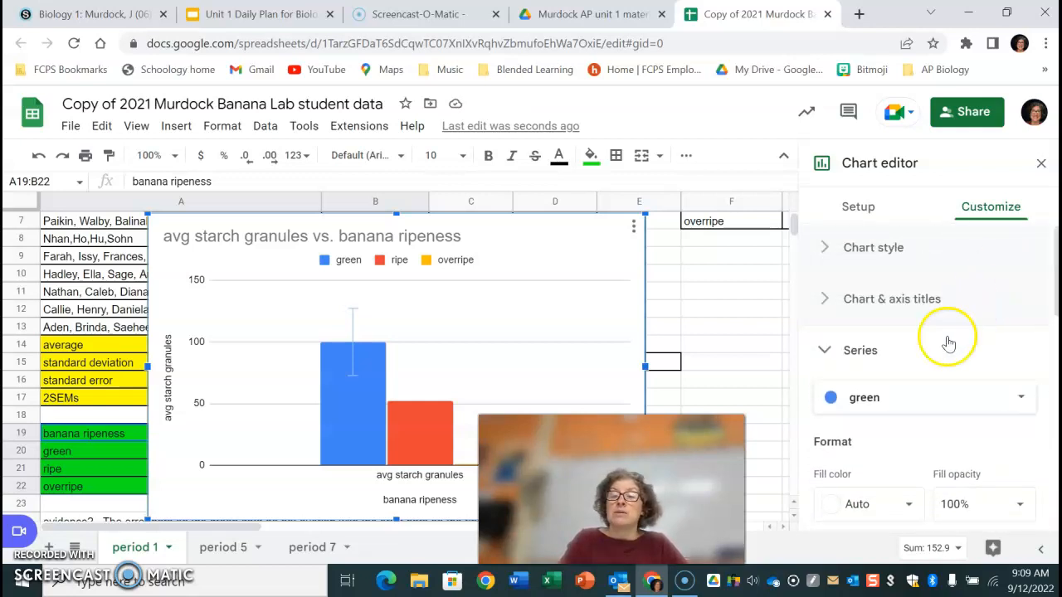
left_click(889, 389)
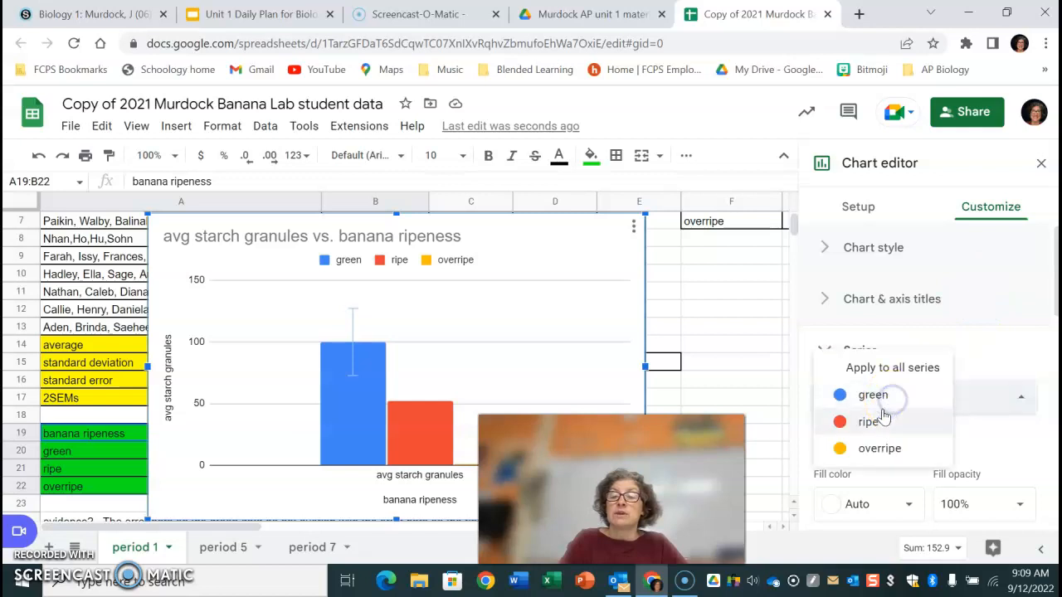
left_click(877, 421)
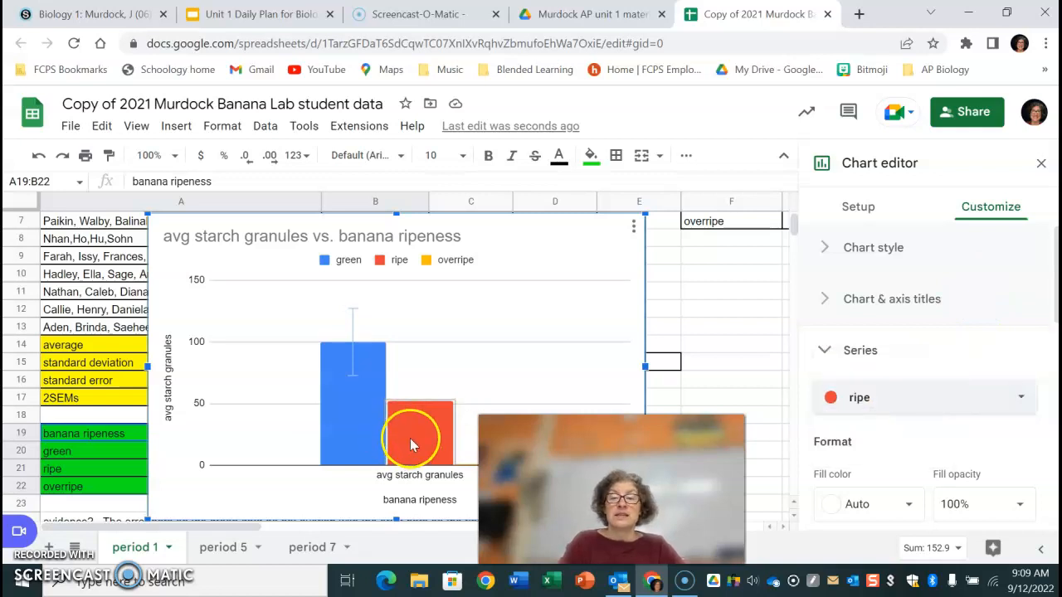
left_click_drag(1056, 306, 1056, 316)
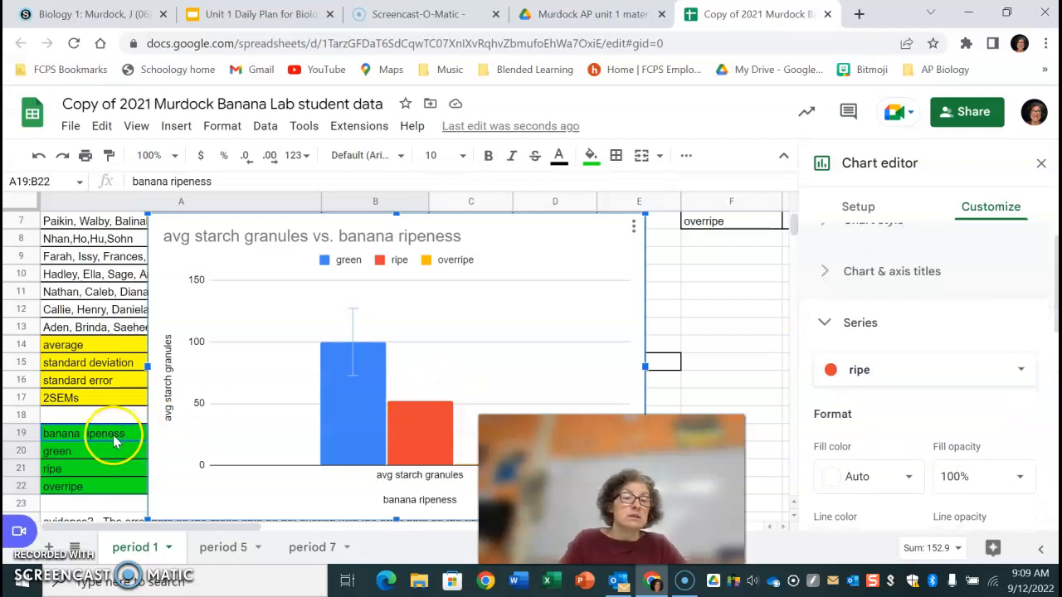
left_click_drag(498, 268, 558, 164)
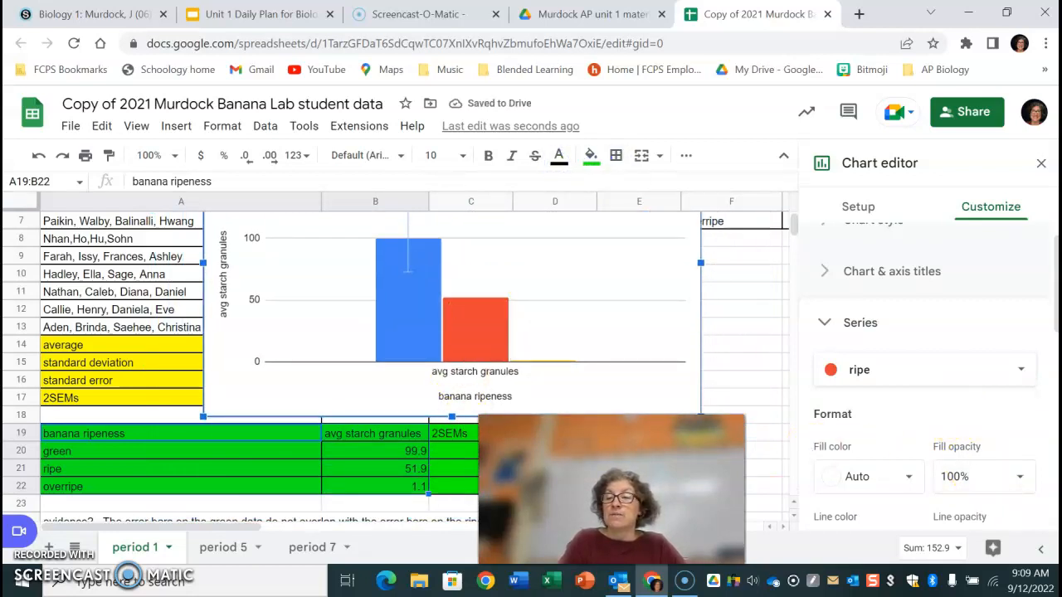
Turn on error bars for the ripe series and set them to Constant type with a value of 9.9.
scroll(929, 379, "down", 4)
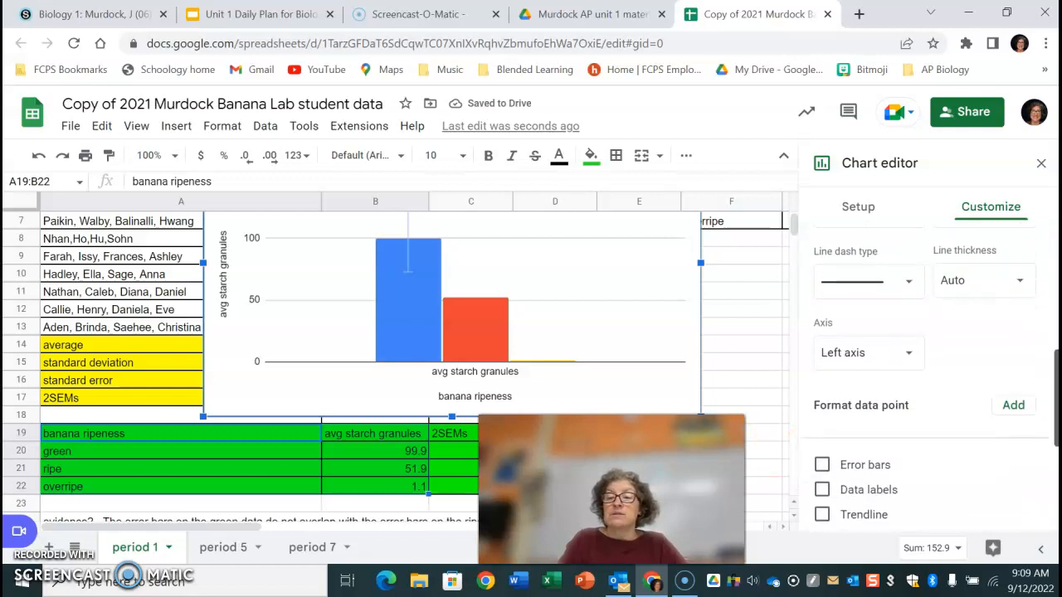
left_click(822, 448)
left_click(891, 505)
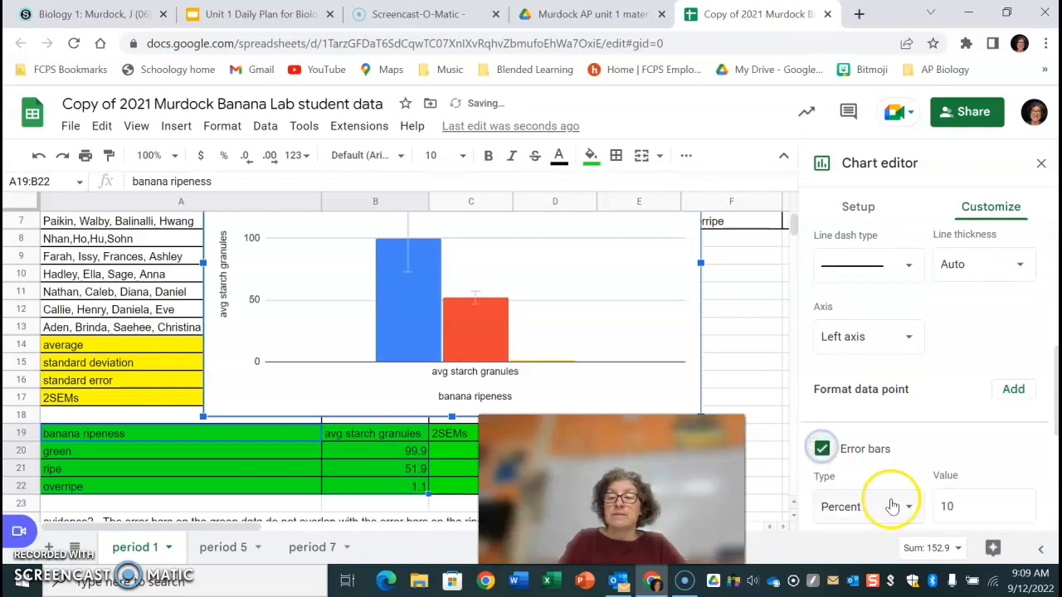
left_click(883, 477)
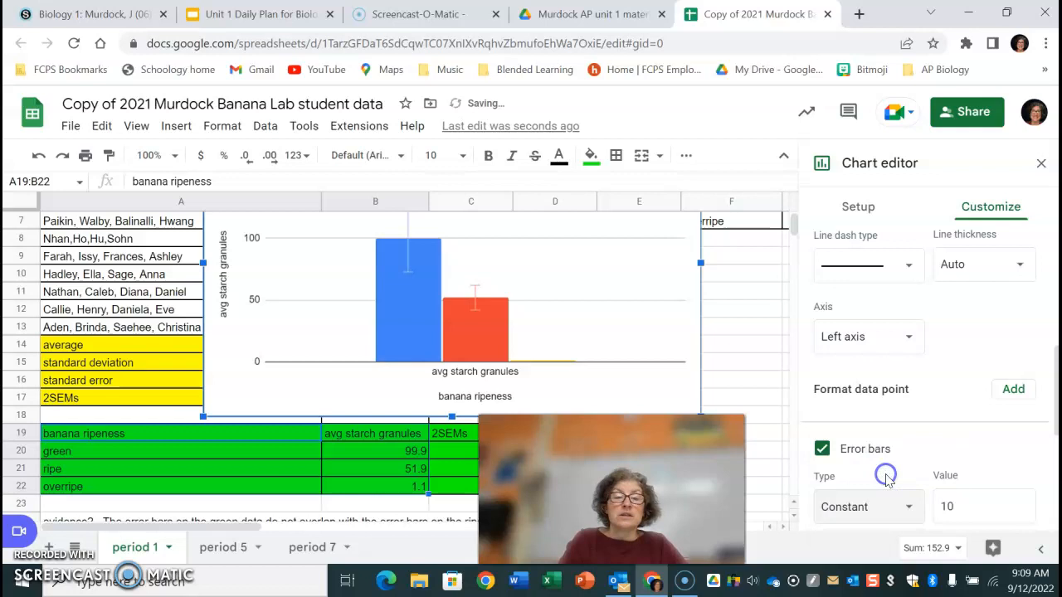
left_click(963, 507)
type("09.")
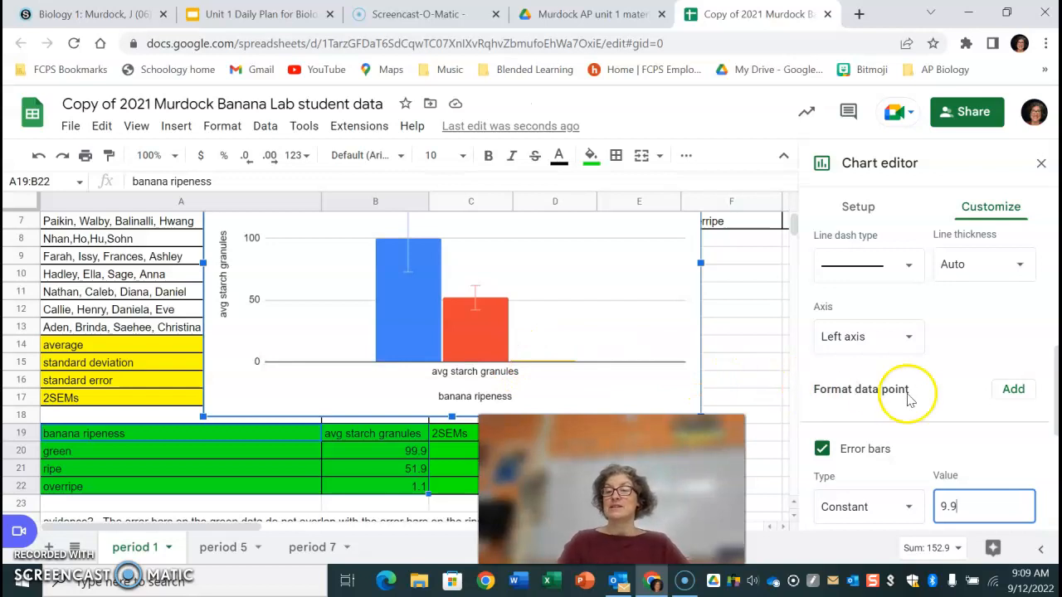
Select the overripe series and set its error bars to Constant type with a value of 1.2.
left_click_drag(1057, 389, 1056, 271)
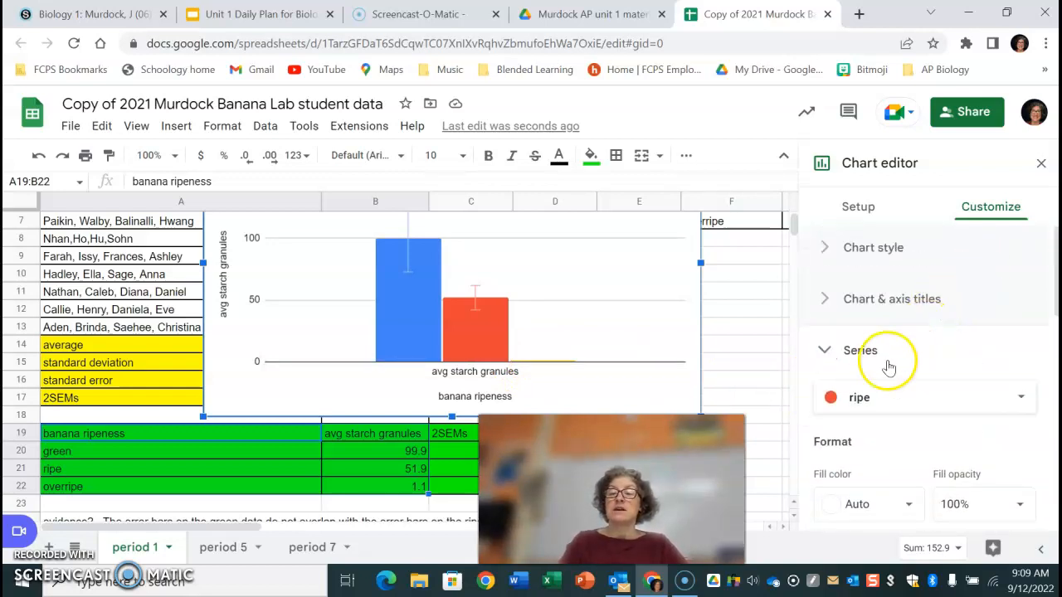
left_click(897, 397)
left_click(869, 423)
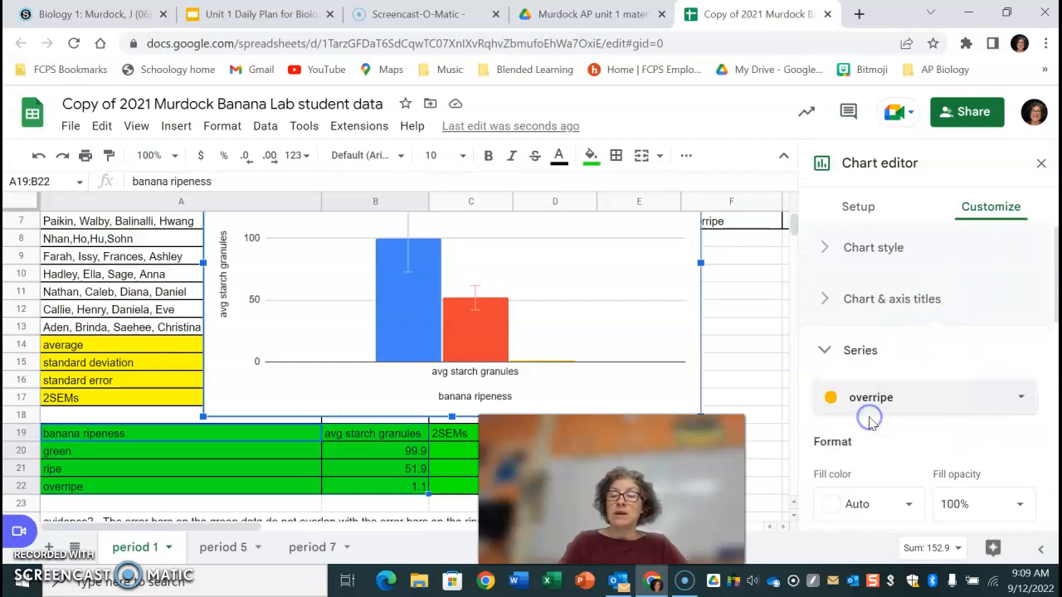
scroll(1043, 299, "down", 7)
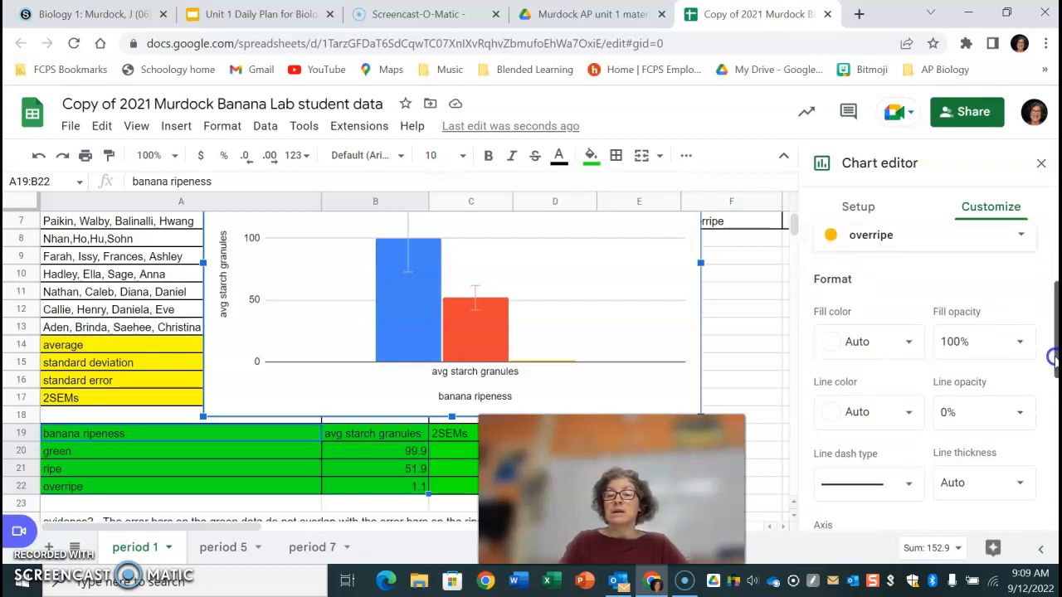
left_click(823, 353)
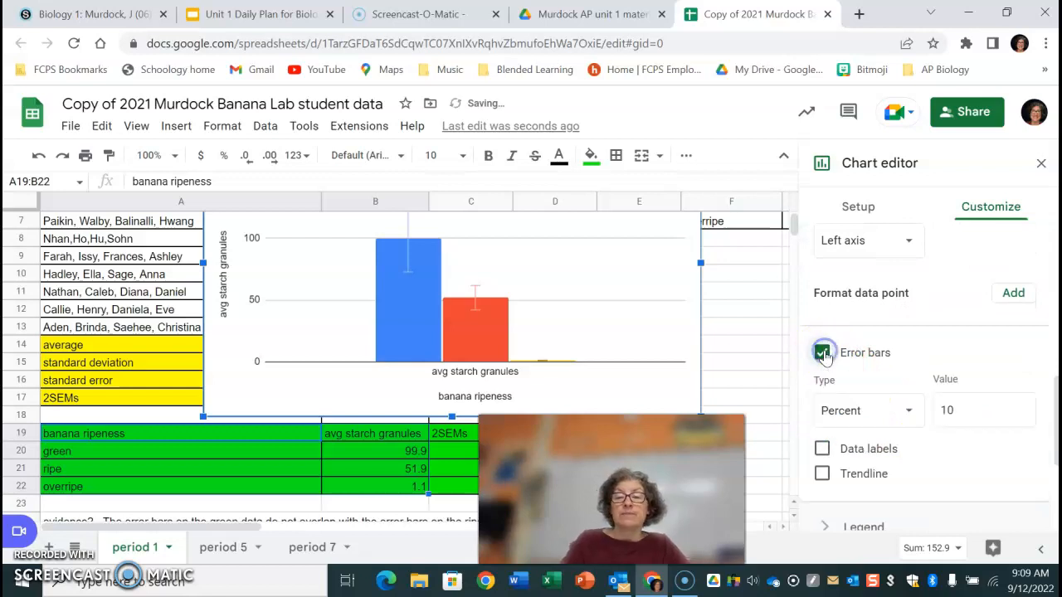
left_click(866, 410)
left_click(880, 386)
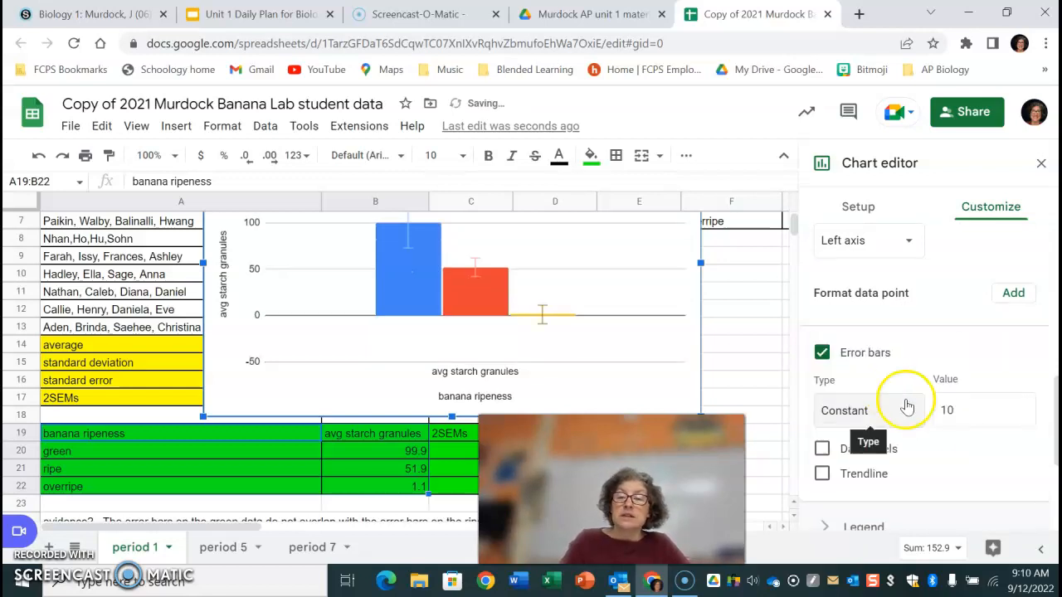
left_click(961, 410)
key("BackSpace")
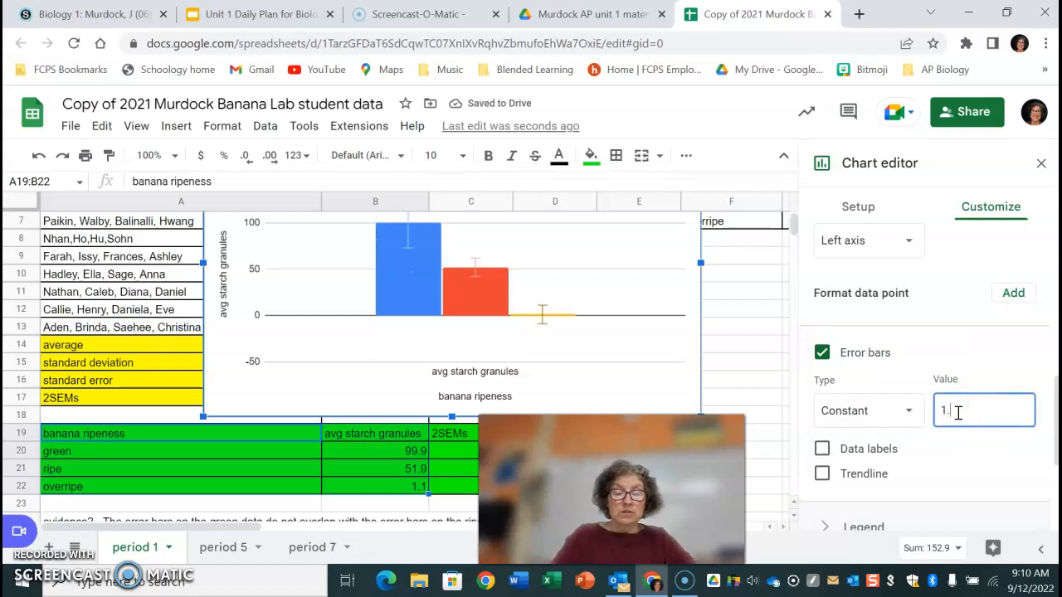
type(".2")
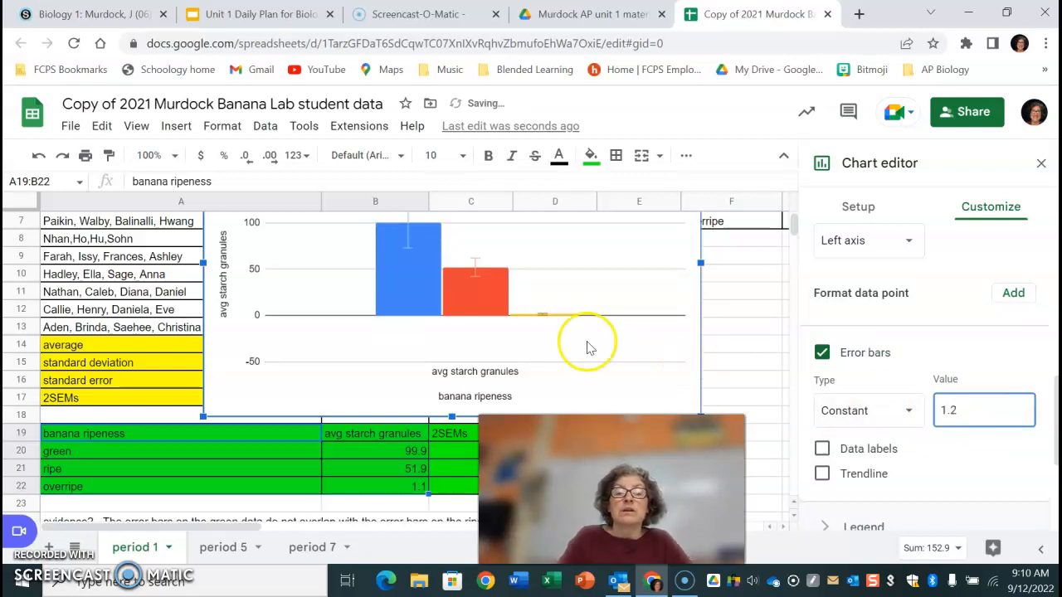
left_click(743, 328)
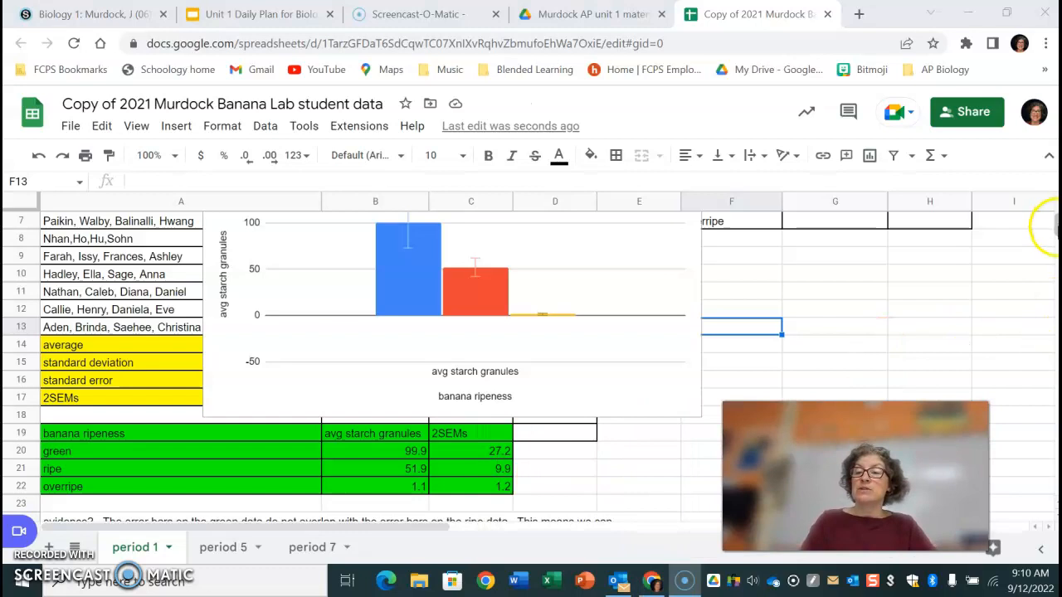
scroll(1052, 211, "up", 3)
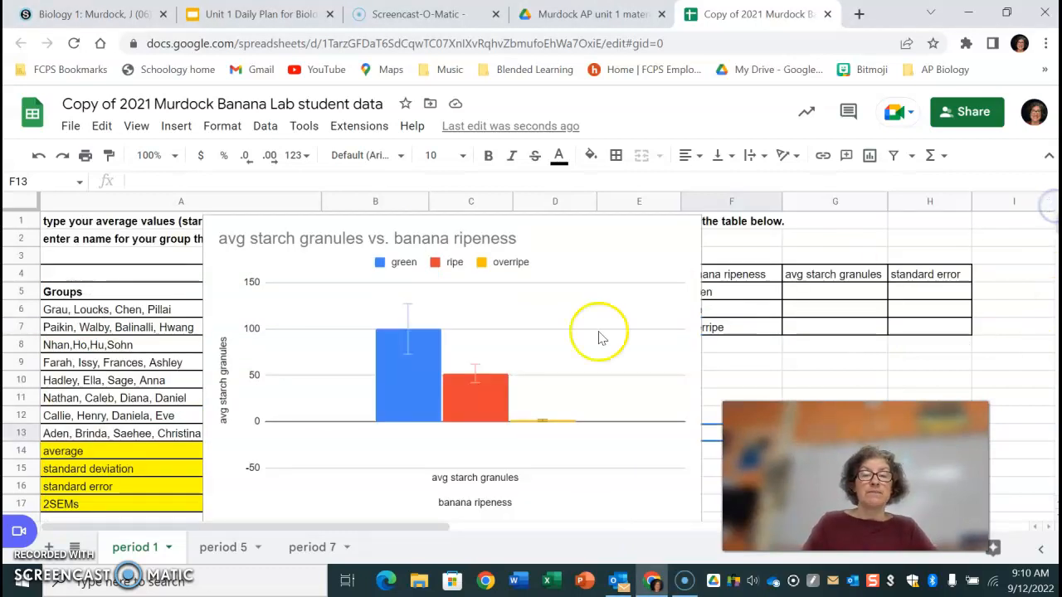